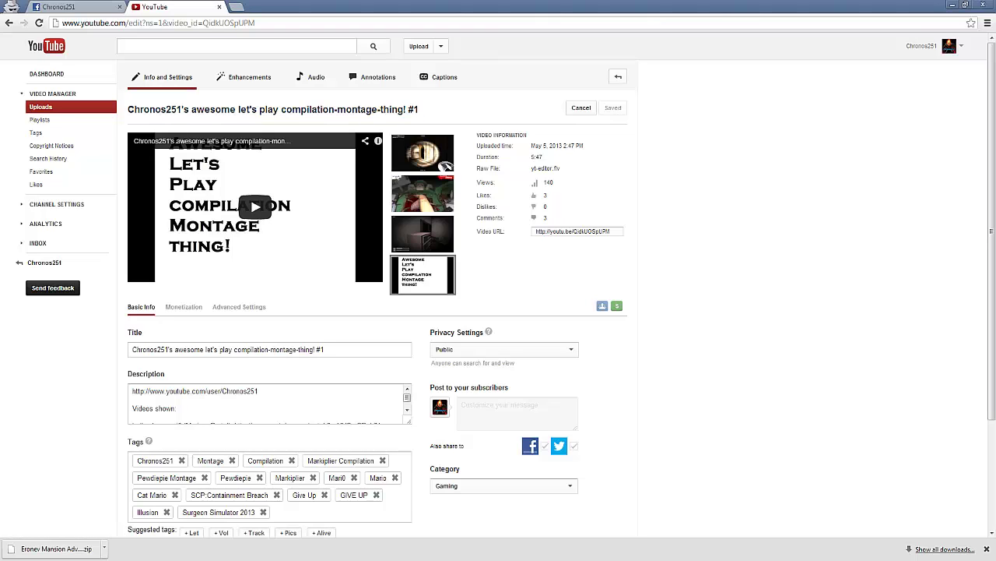
Step: Select the video's title text in the Title field, then deselect it
{"action": "left_click", "coordinate": [325, 349]}
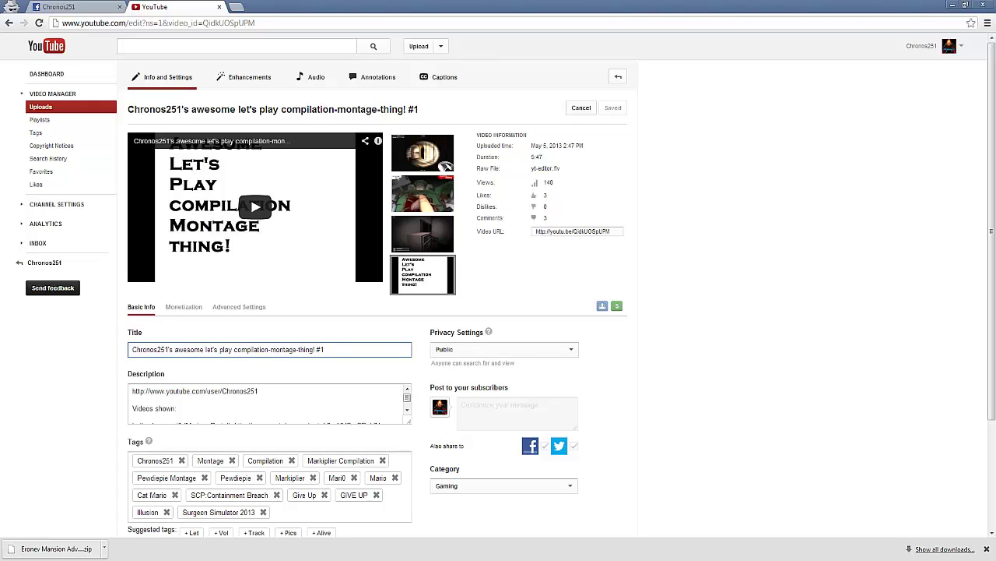
{"action": "key", "text": "ctrl+shift+Left"}
{"action": "key", "text": "ctrl+shift+Left"}
{"action": "key", "text": "ctrl+shift+Left"}
{"action": "key", "text": "ctrl+shift+Left"}
{"action": "key", "text": "ctrl+shift+Left"}
{"action": "key", "text": "ctrl+shift+Left"}
{"action": "key", "text": "ctrl+shift+Left"}
{"action": "key", "text": "ctrl+shift+Left"}
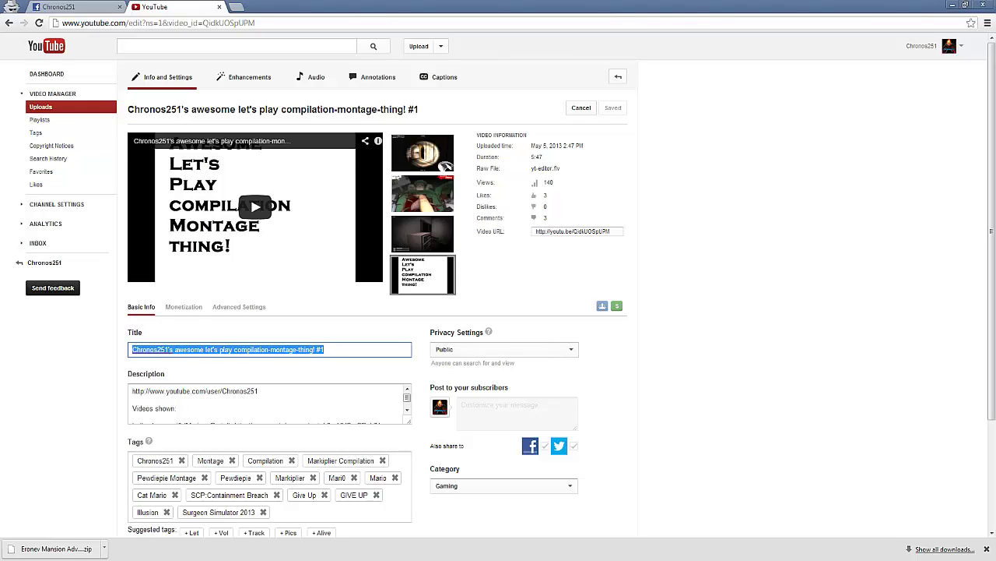
{"action": "key", "text": "Right"}
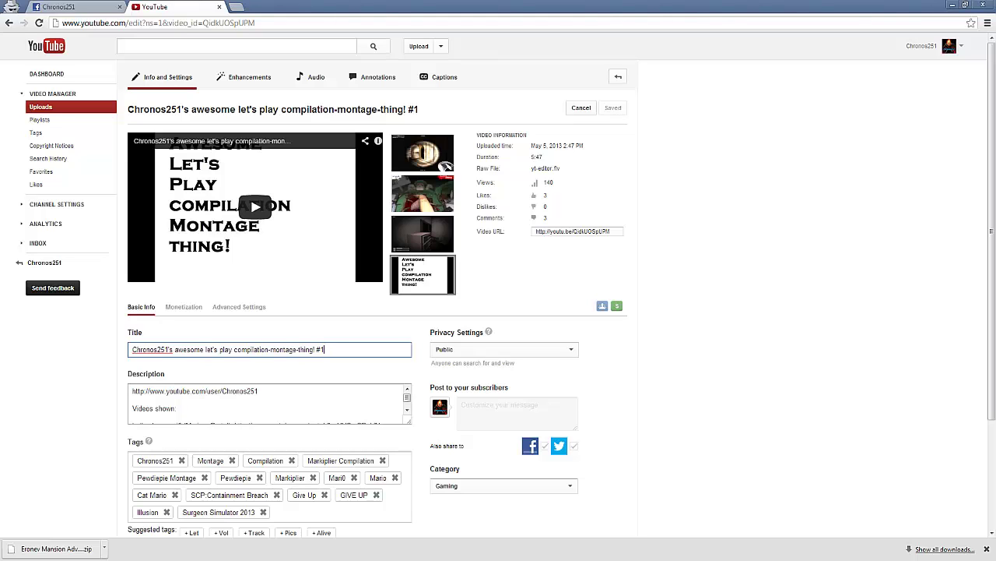
Step: Enlarge the Description box so the full list of featured let's plays is readable
{"action": "scroll", "coordinate": [269, 404], "scroll_direction": "down", "scroll_amount": 5}
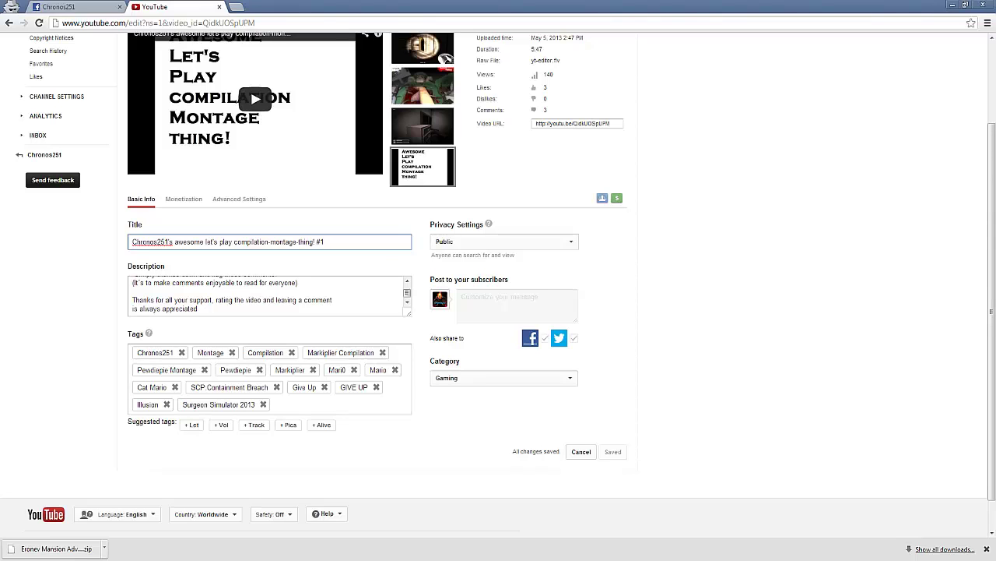
{"action": "scroll", "coordinate": [269, 296], "scroll_direction": "up", "scroll_amount": 5}
{"action": "key", "text": "Tab"}
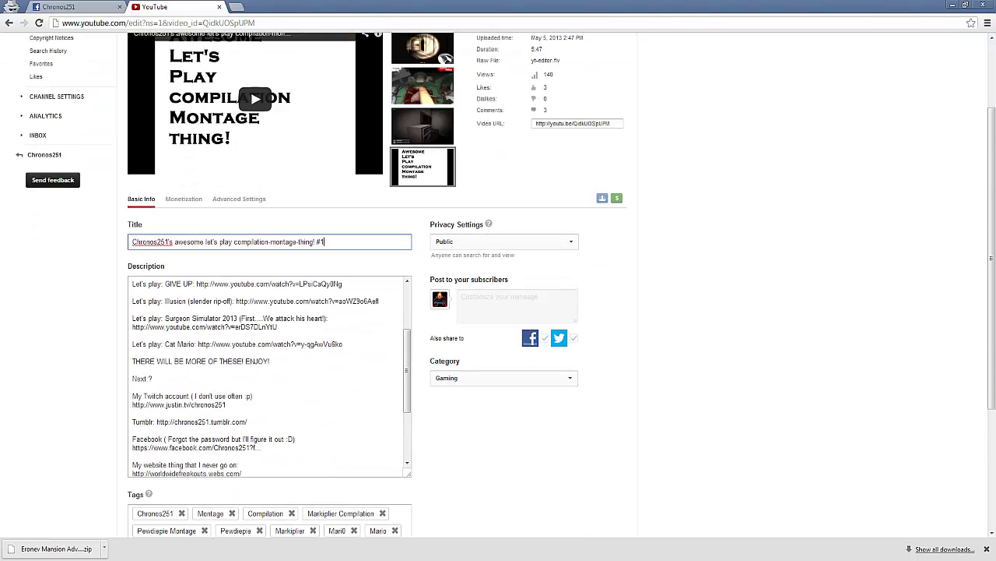
{"action": "scroll", "coordinate": [268, 374], "scroll_direction": "down", "scroll_amount": 5}
{"action": "scroll", "coordinate": [268, 374], "scroll_direction": "down", "scroll_amount": 3}
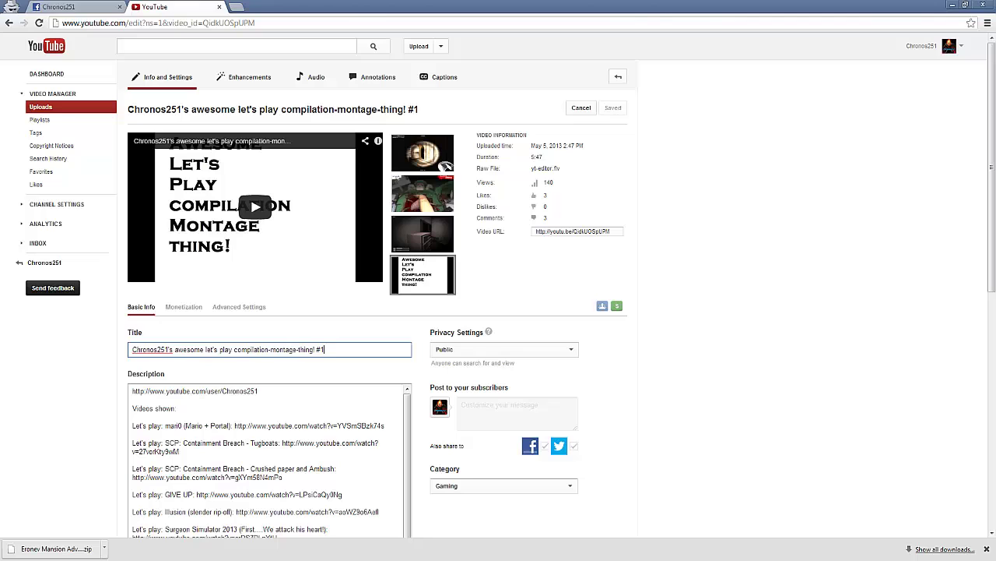
Step: Highlight the video's 140 views count on the edit page
{"action": "key", "text": "Tab"}
{"action": "scroll", "coordinate": [271, 460], "scroll_direction": "down", "scroll_amount": 1}
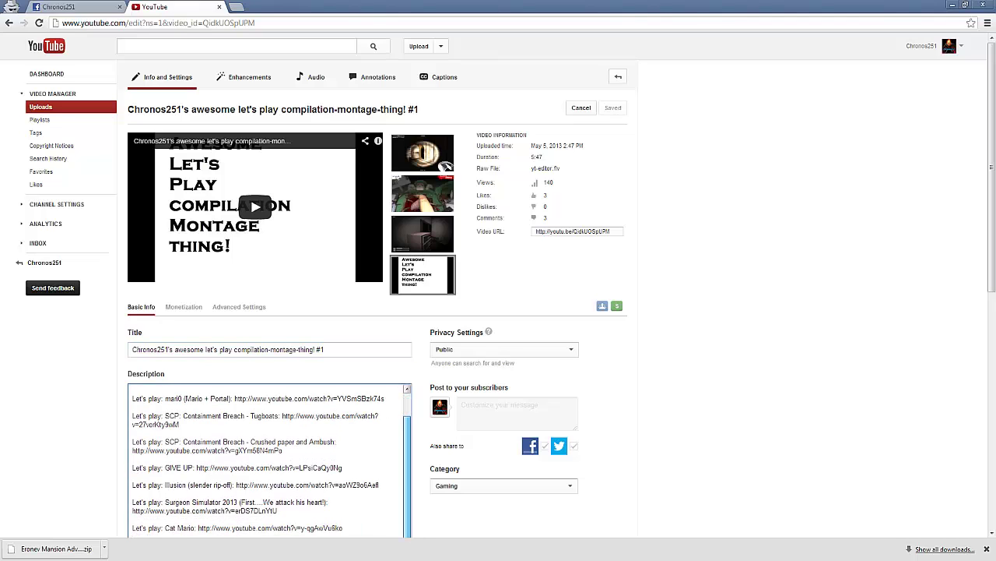
{"action": "scroll", "coordinate": [271, 460], "scroll_direction": "up", "scroll_amount": 1}
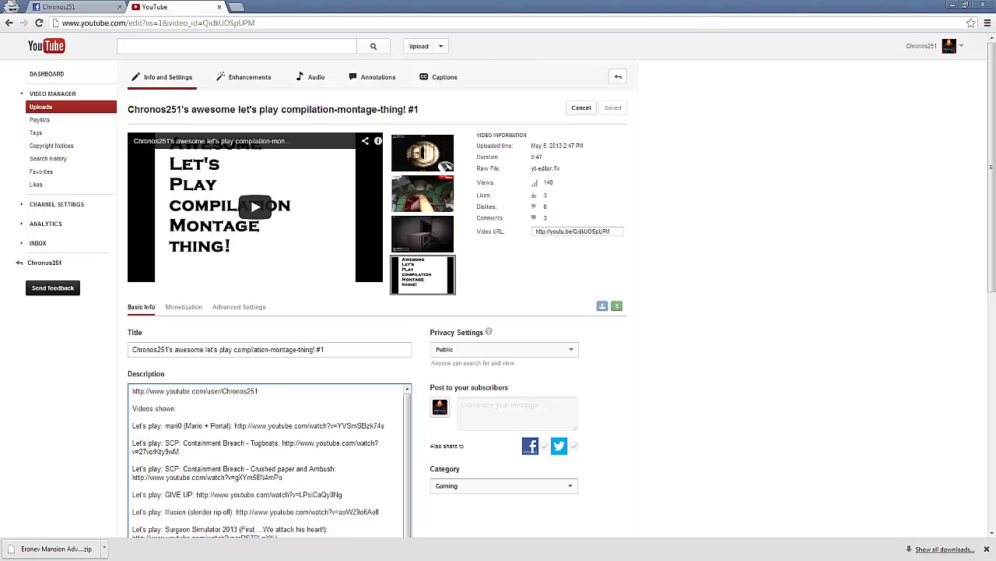
{"action": "double_click", "coordinate": [549, 183]}
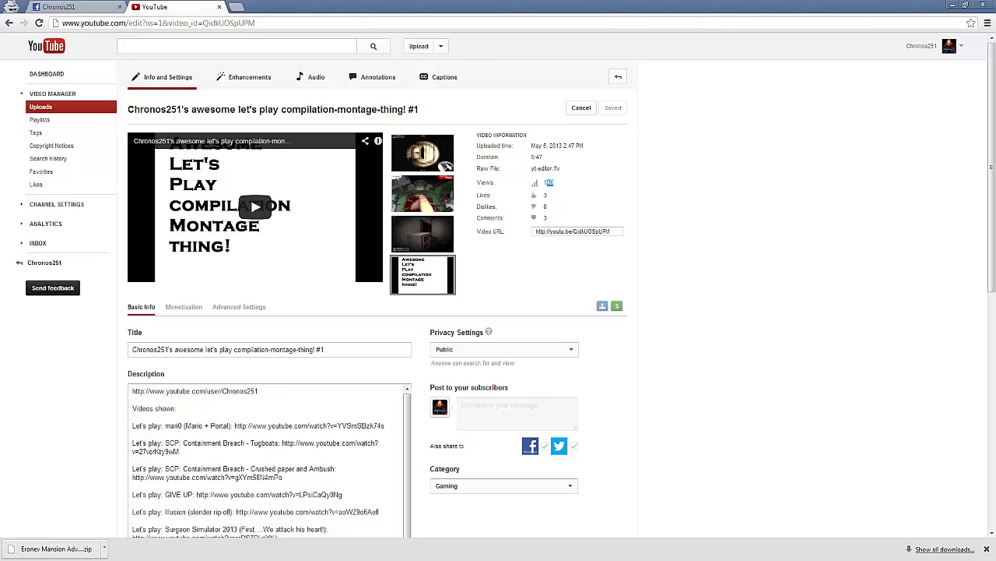
{"action": "triple_click", "coordinate": [549, 183]}
{"action": "left_click", "coordinate": [549, 182]}
{"action": "double_click", "coordinate": [550, 182]}
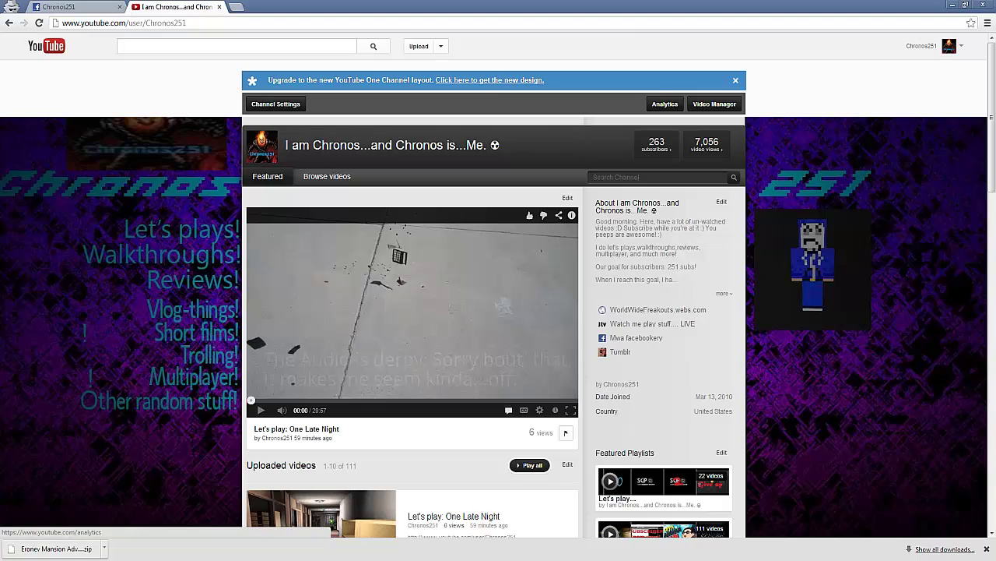
Step: Highlight part of the channel's About text, then clear the highlight
{"action": "left_click_drag", "start_coordinate": [649, 228], "coordinate": [608, 235]}
{"action": "left_click", "coordinate": [607, 234]}
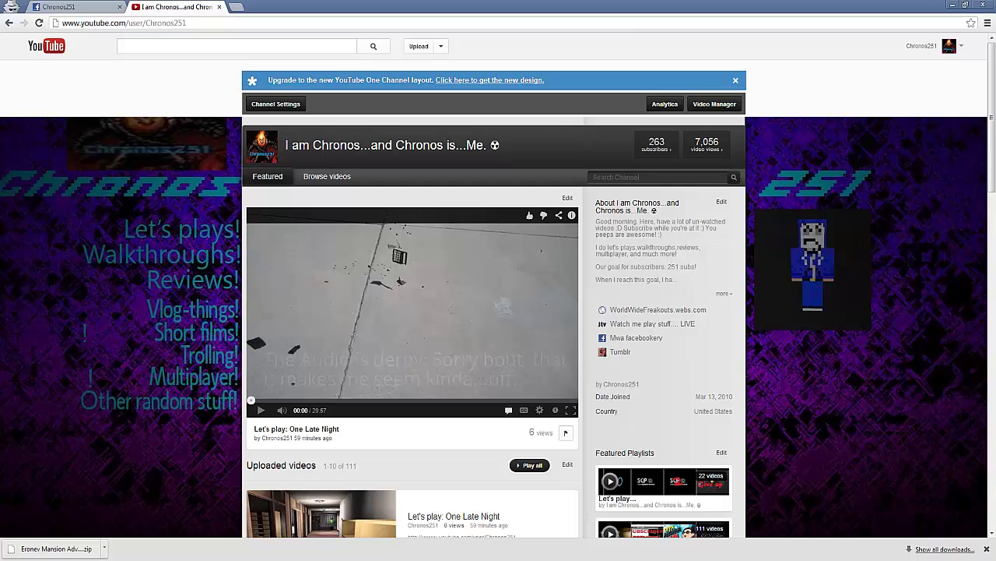
{"action": "scroll", "coordinate": [423, 237], "scroll_direction": "down", "scroll_amount": 2}
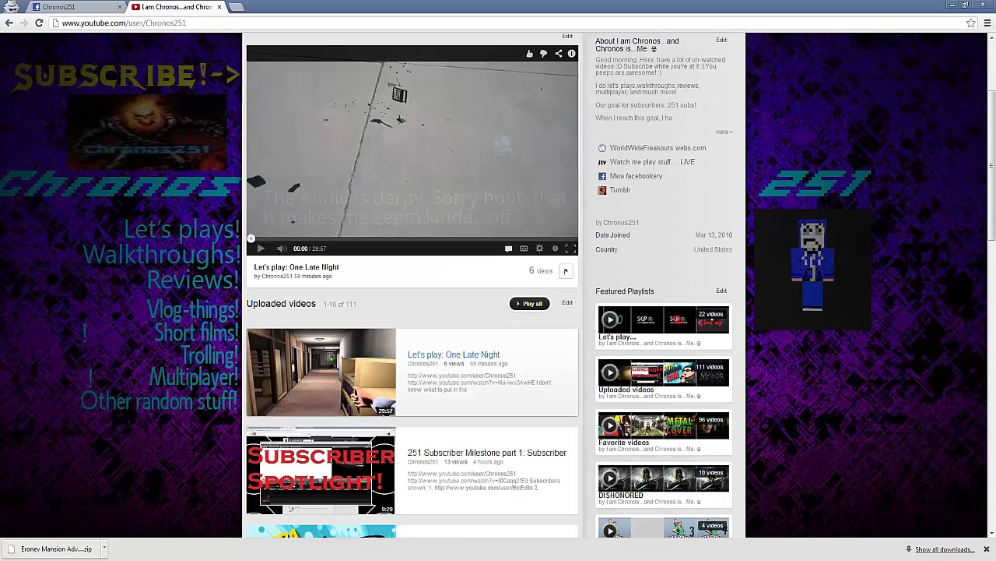
{"action": "scroll", "coordinate": [423, 238], "scroll_direction": "up", "scroll_amount": 1}
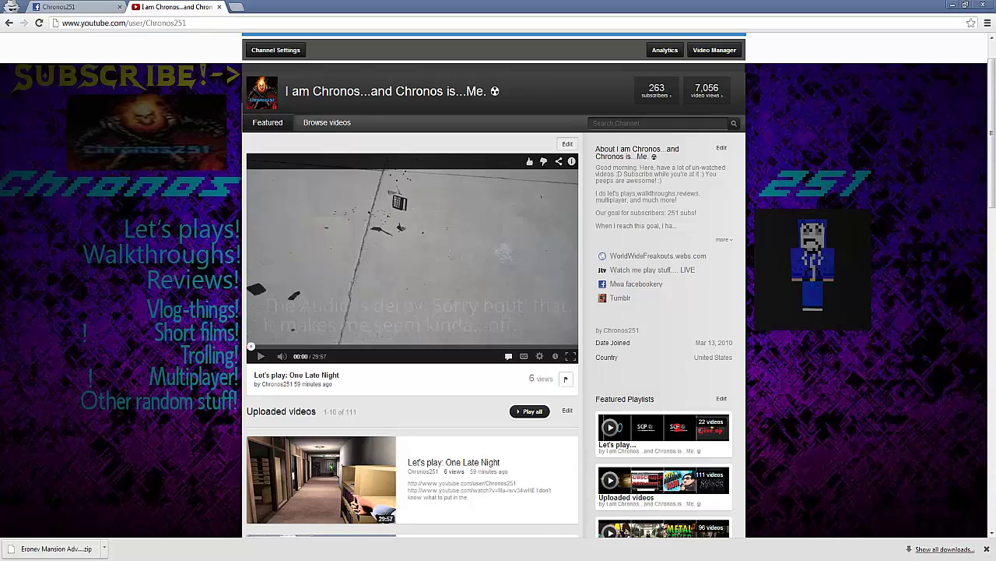
Step: Choose Let's play: One Late Night as the featured video and apply it
{"action": "left_click", "coordinate": [568, 143]}
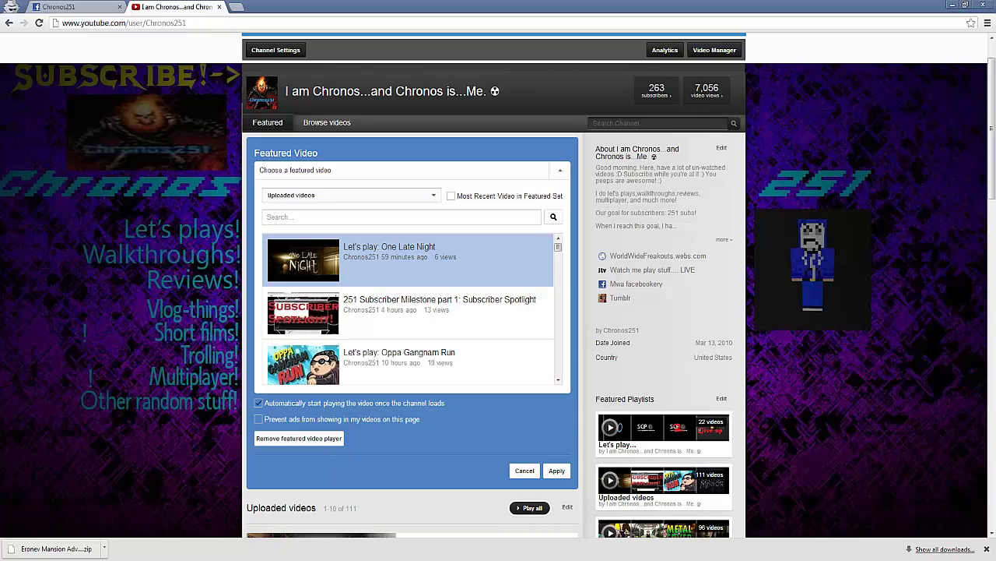
{"action": "left_click", "coordinate": [557, 470]}
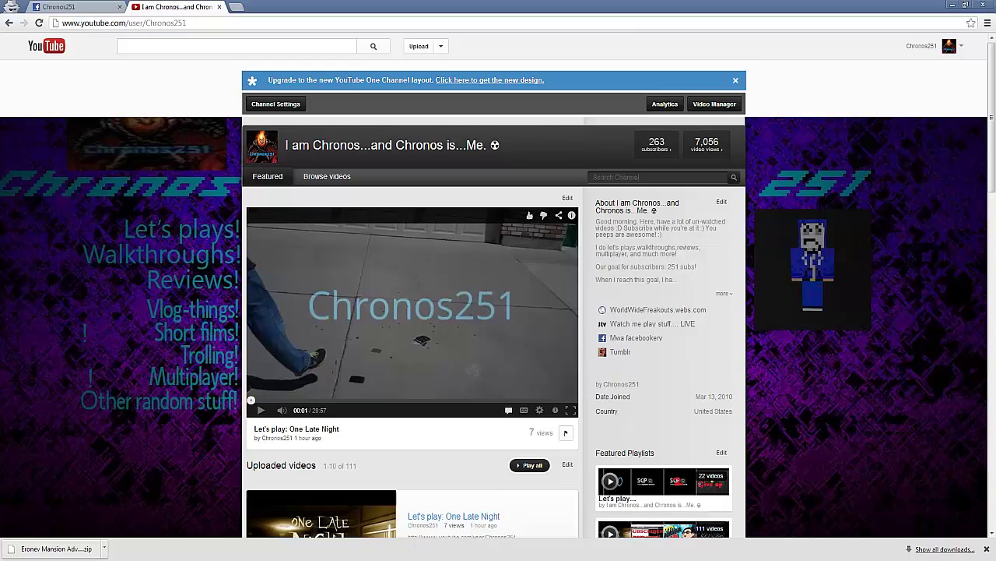
{"action": "scroll", "coordinate": [499, 280], "scroll_direction": "down", "scroll_amount": 2}
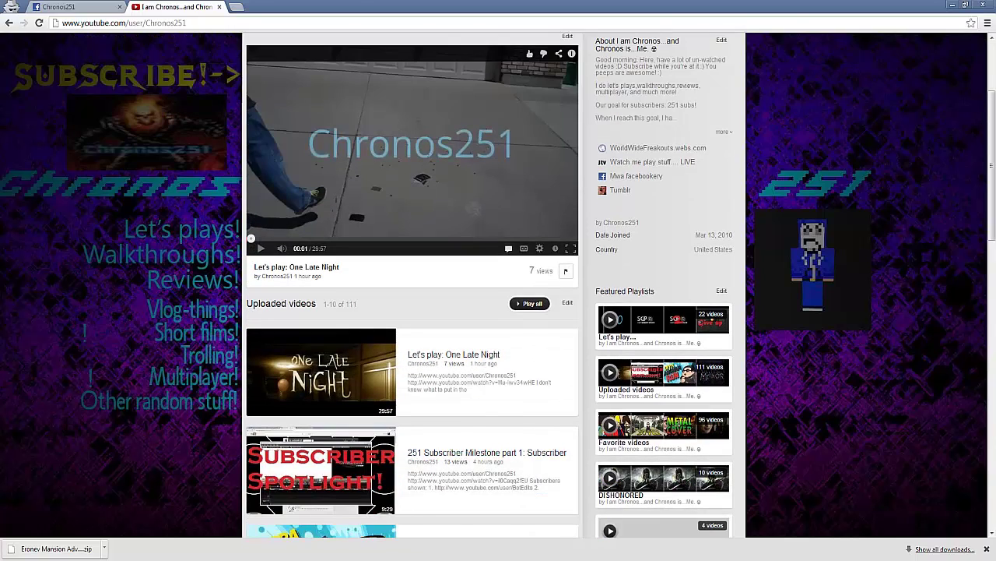
{"action": "scroll", "coordinate": [498, 281], "scroll_direction": "up", "scroll_amount": 3}
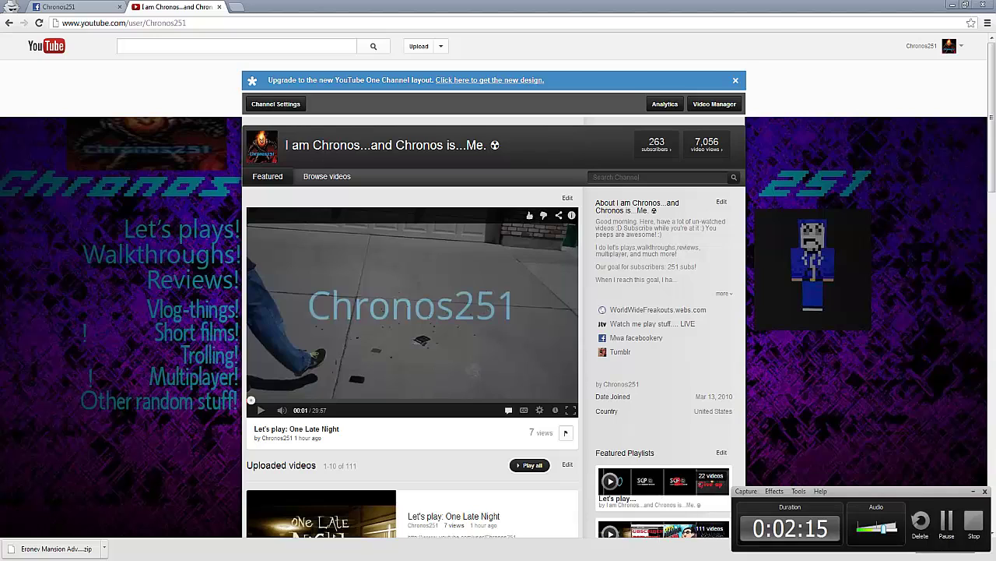
Step: Turn on Show cursor under the recorder's Effects and minimize the Camtasia Recorder panel
{"action": "left_click", "coordinate": [798, 491]}
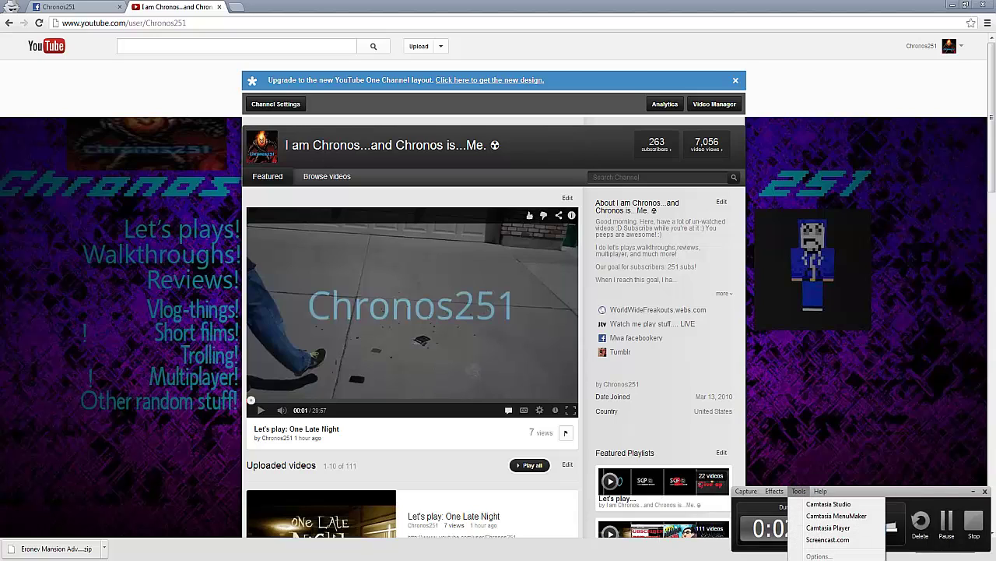
{"action": "mouse_move", "coordinate": [775, 491]}
{"action": "mouse_move", "coordinate": [789, 516]}
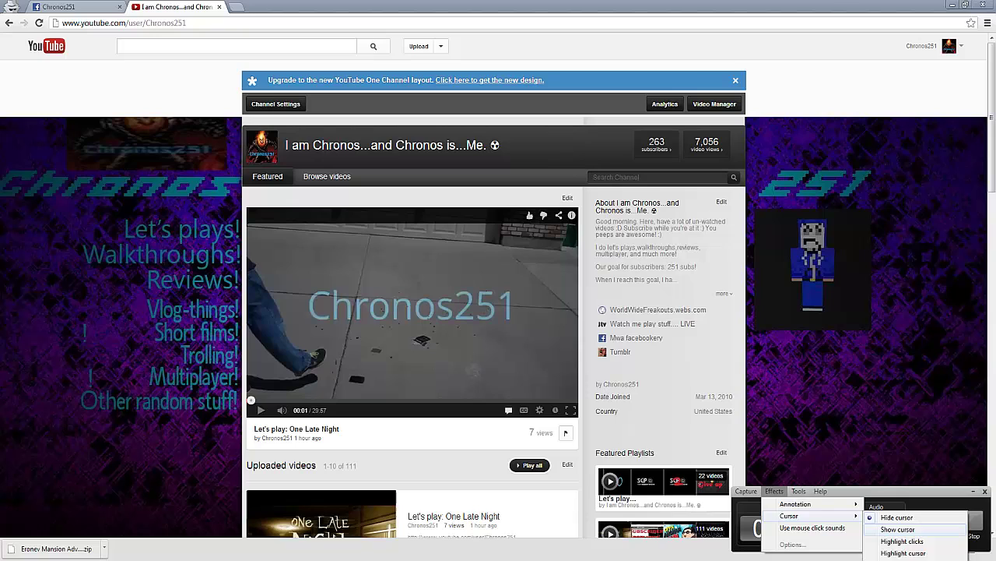
{"action": "left_click", "coordinate": [898, 529]}
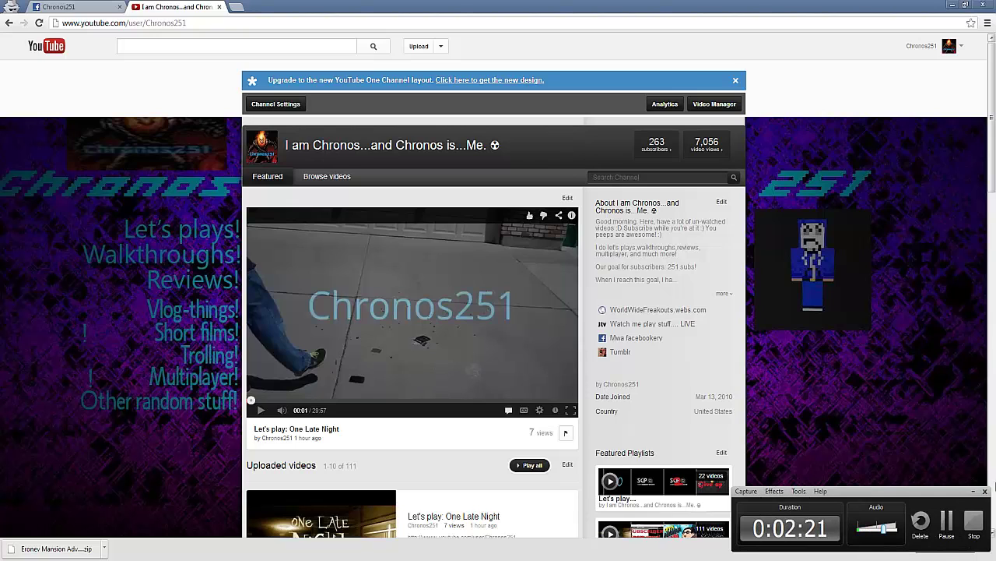
{"action": "left_click", "coordinate": [974, 492]}
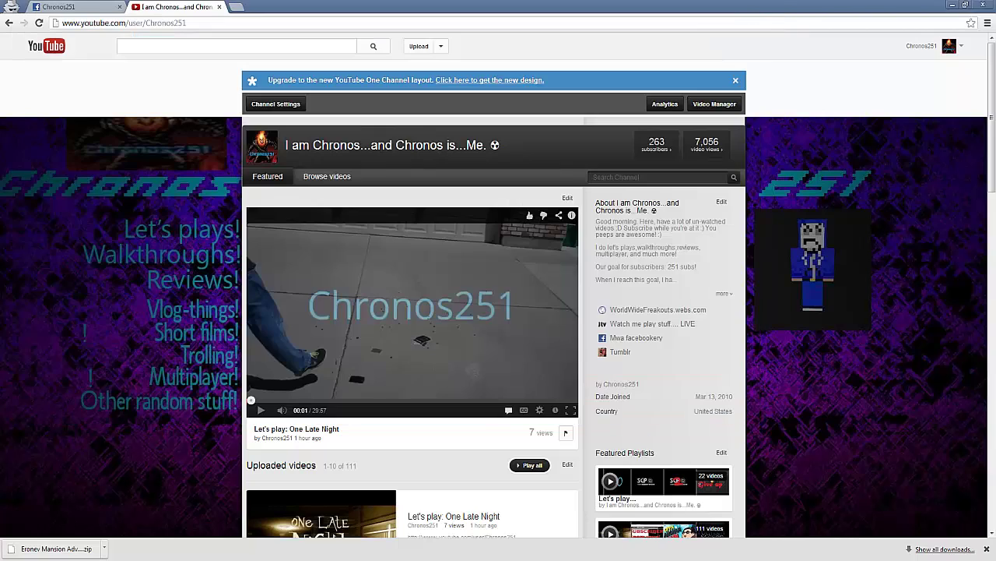
{"action": "left_click", "coordinate": [774, 491]}
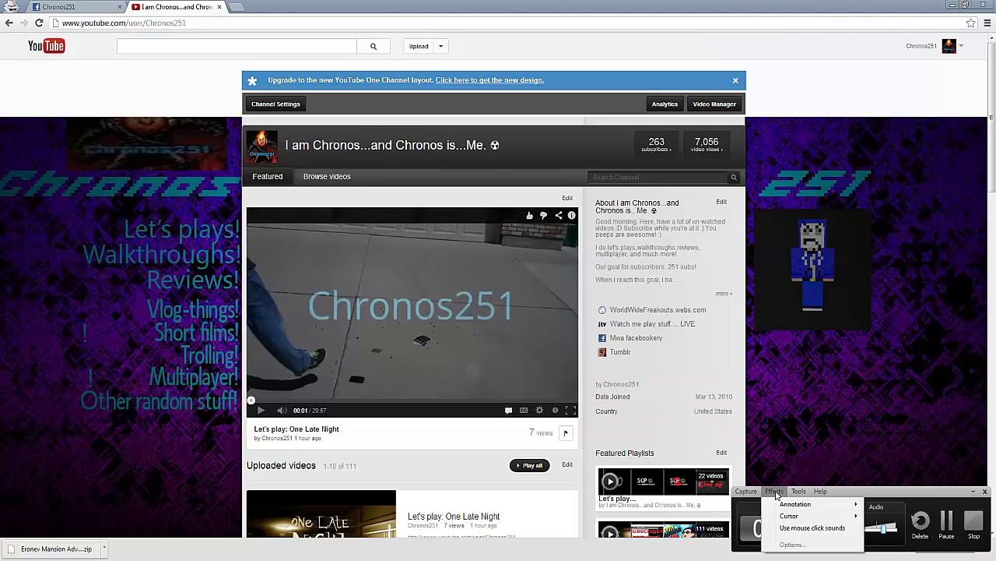
{"action": "left_click", "coordinate": [824, 346]}
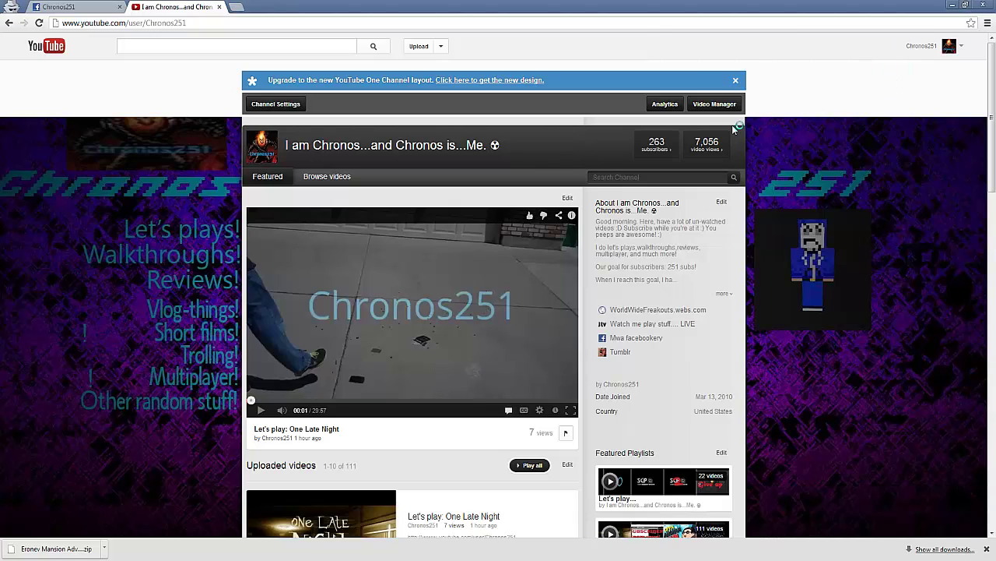
Step: Open Video Manager from the account avatar menu
{"action": "scroll", "coordinate": [985, 164], "scroll_direction": "down", "scroll_amount": 3}
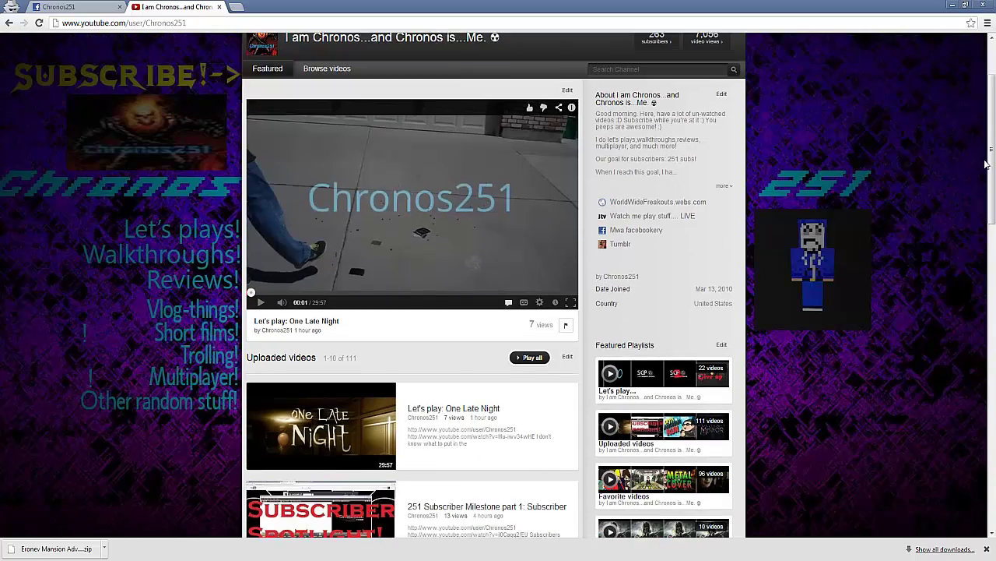
{"action": "scroll", "coordinate": [985, 163], "scroll_direction": "down", "scroll_amount": 2}
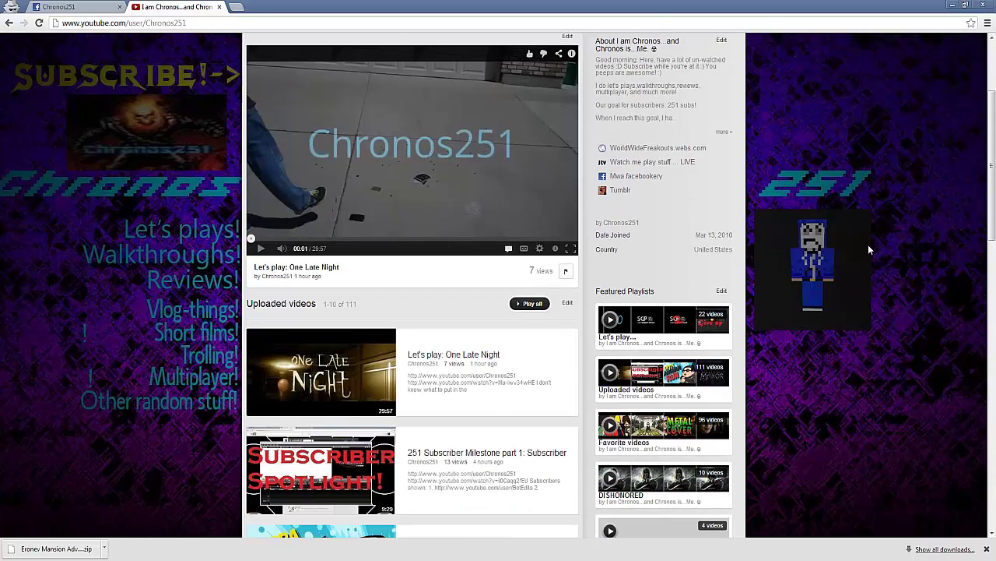
{"action": "scroll", "coordinate": [759, 228], "scroll_direction": "up", "scroll_amount": 5}
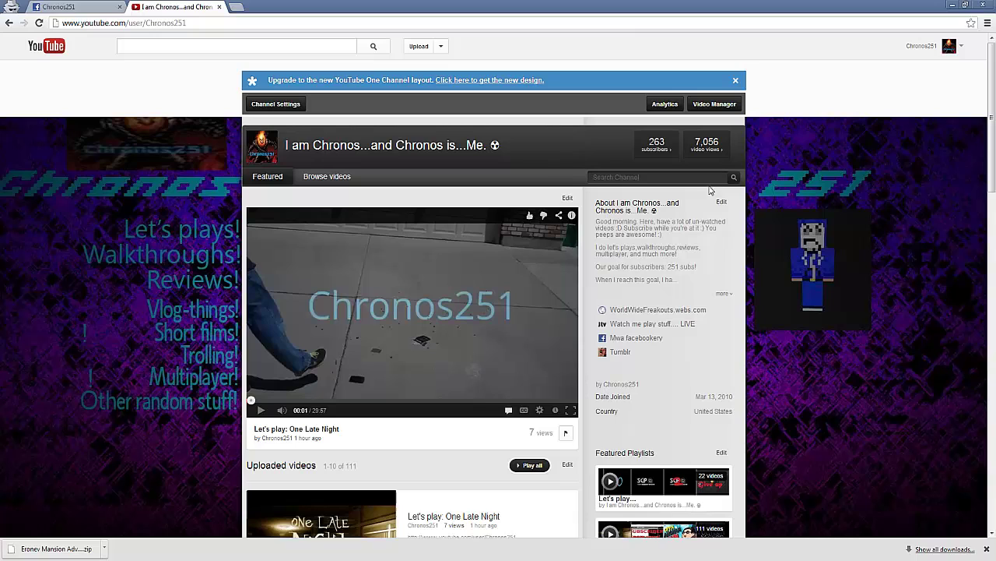
{"action": "left_click", "coordinate": [951, 43]}
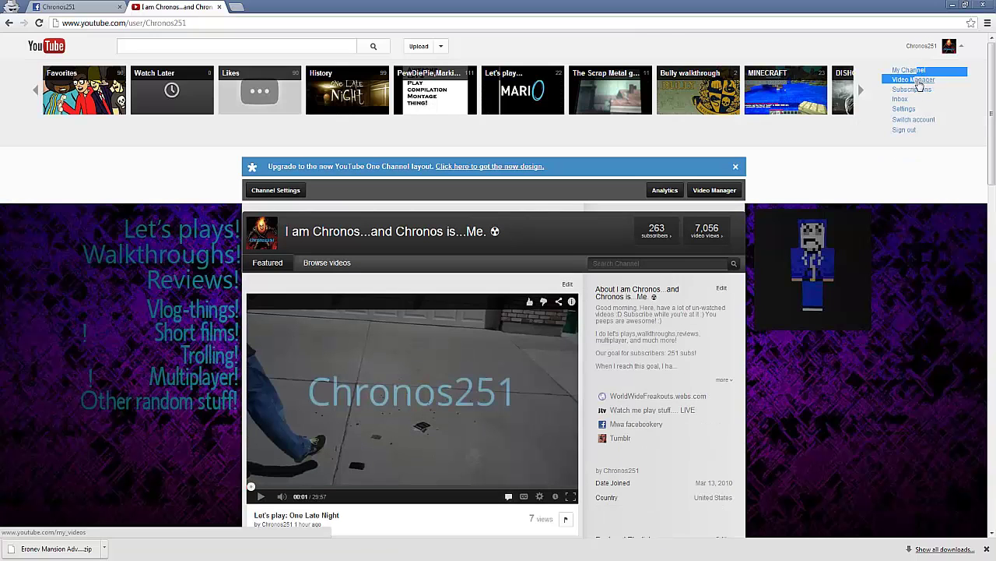
{"action": "left_click", "coordinate": [919, 84]}
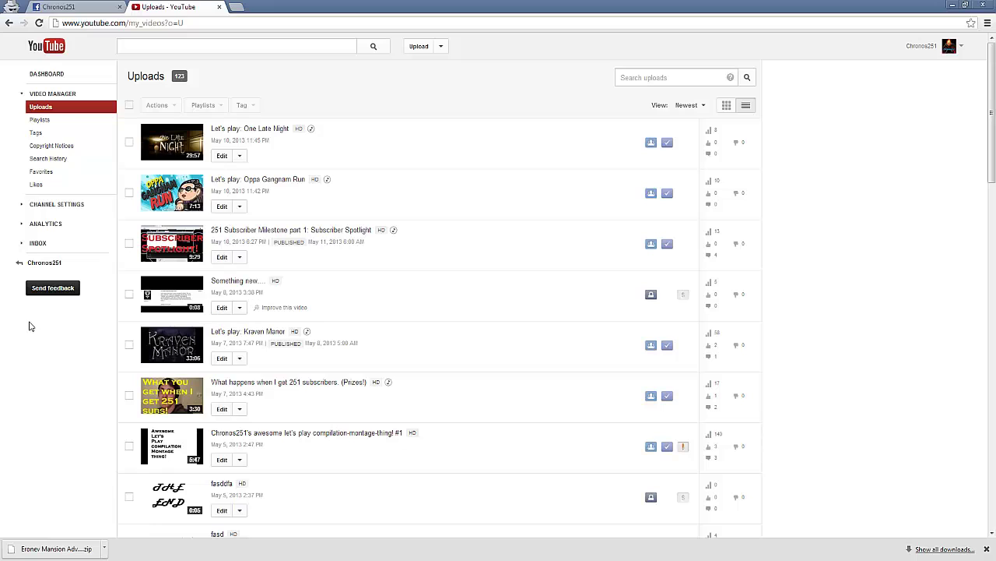
Step: Select Uploads and scroll through the list of 123 uploaded videos
{"action": "left_click", "coordinate": [19, 171]}
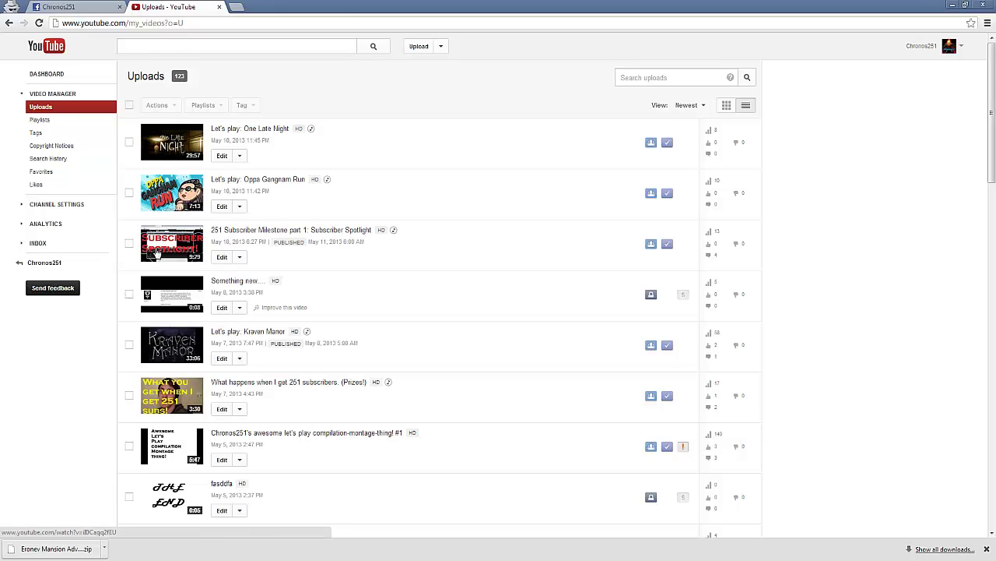
{"action": "scroll", "coordinate": [184, 440], "scroll_direction": "down", "scroll_amount": 1}
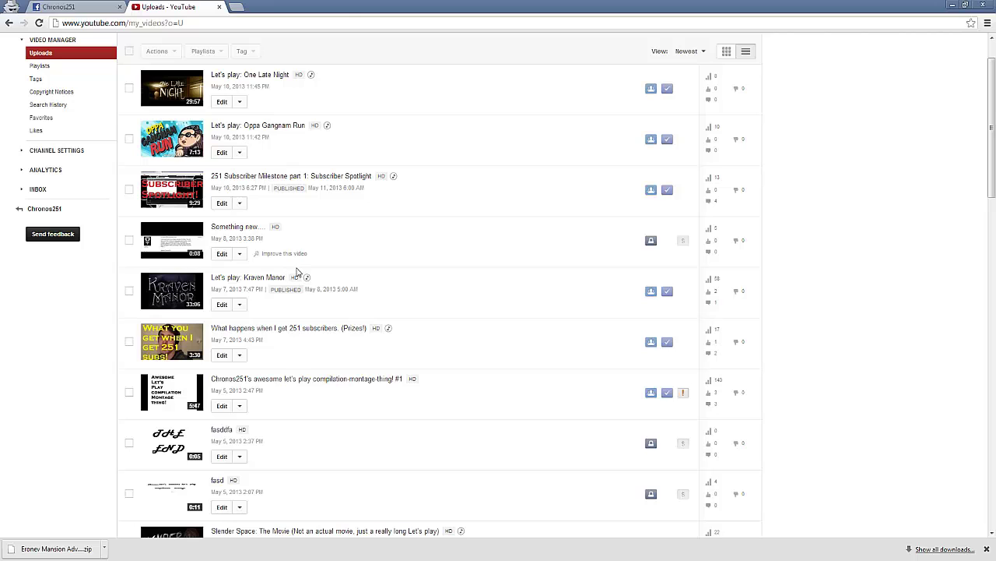
{"action": "scroll", "coordinate": [297, 271], "scroll_direction": "up", "scroll_amount": 1}
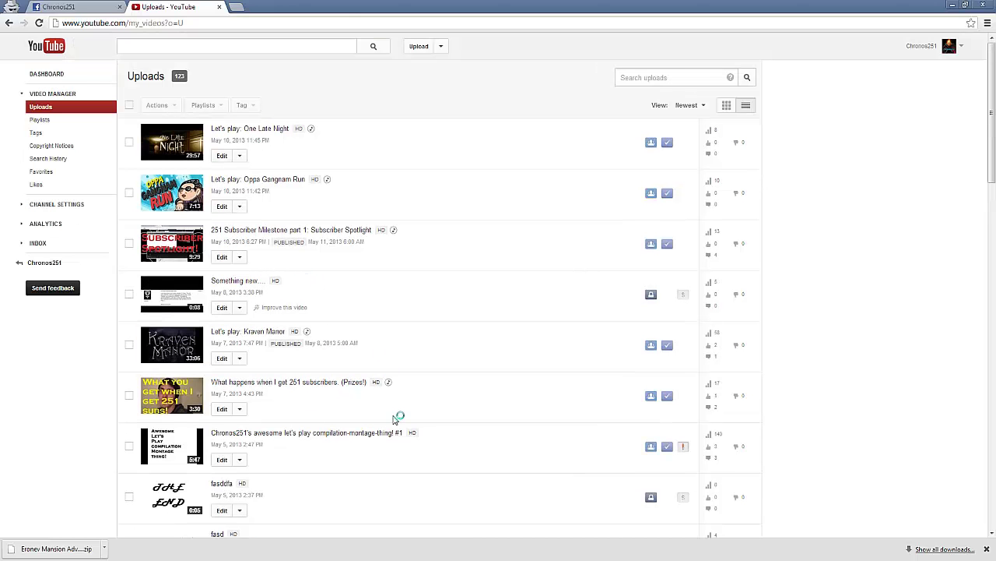
{"action": "left_click", "coordinate": [919, 45]}
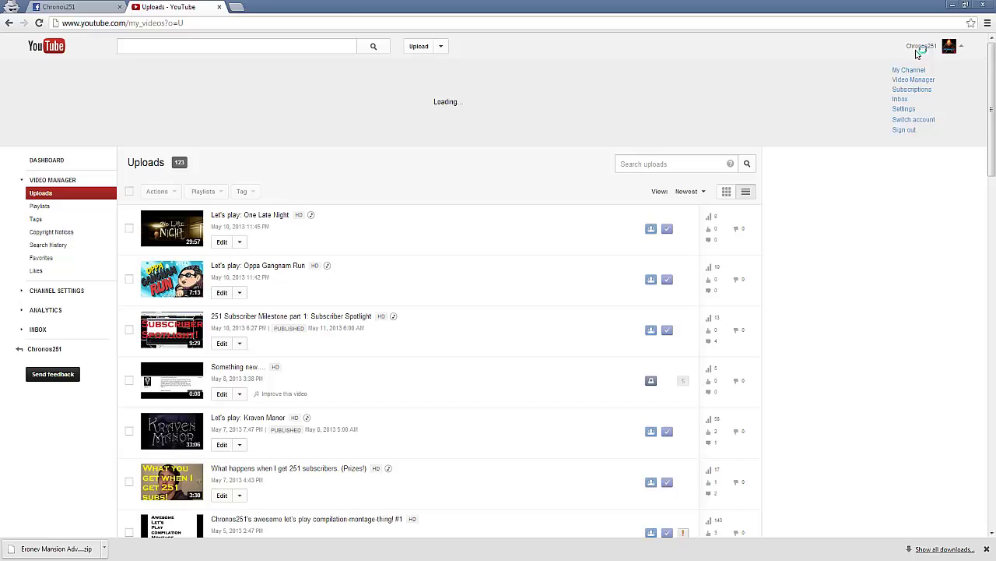
Step: Open Let's play: One Late Night and expand its full description
{"action": "left_click", "coordinate": [250, 216]}
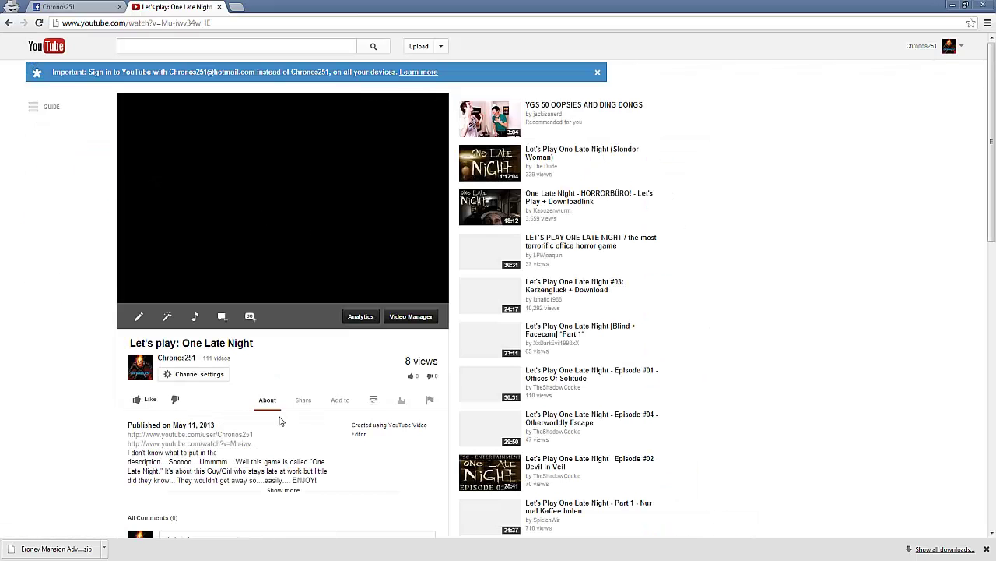
{"action": "scroll", "coordinate": [289, 412], "scroll_direction": "down", "scroll_amount": 1}
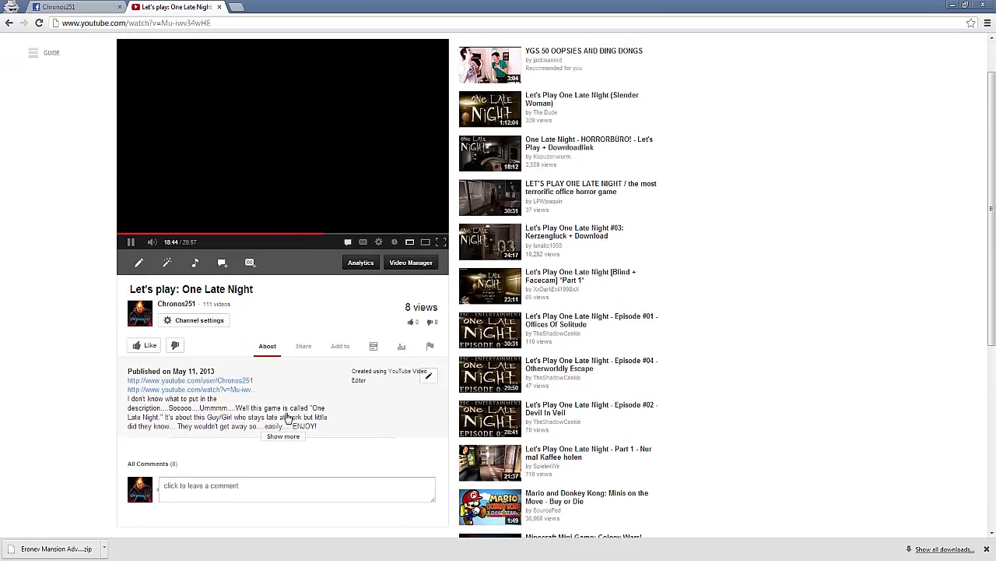
{"action": "left_click", "coordinate": [294, 438]}
{"action": "scroll", "coordinate": [304, 420], "scroll_direction": "down", "scroll_amount": 3}
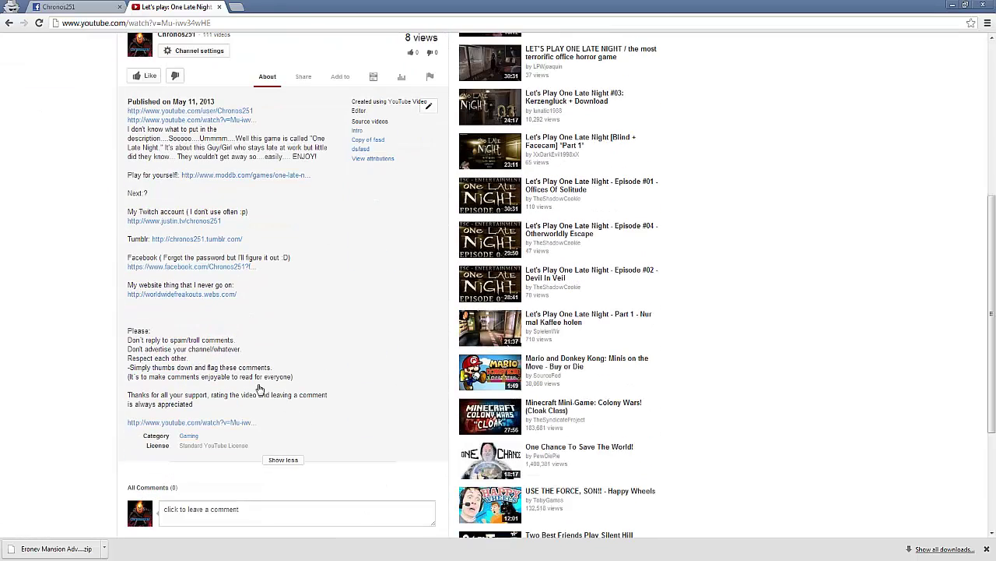
{"action": "scroll", "coordinate": [134, 290], "scroll_direction": "up", "scroll_amount": 1}
{"action": "scroll", "coordinate": [180, 316], "scroll_direction": "up", "scroll_amount": 5}
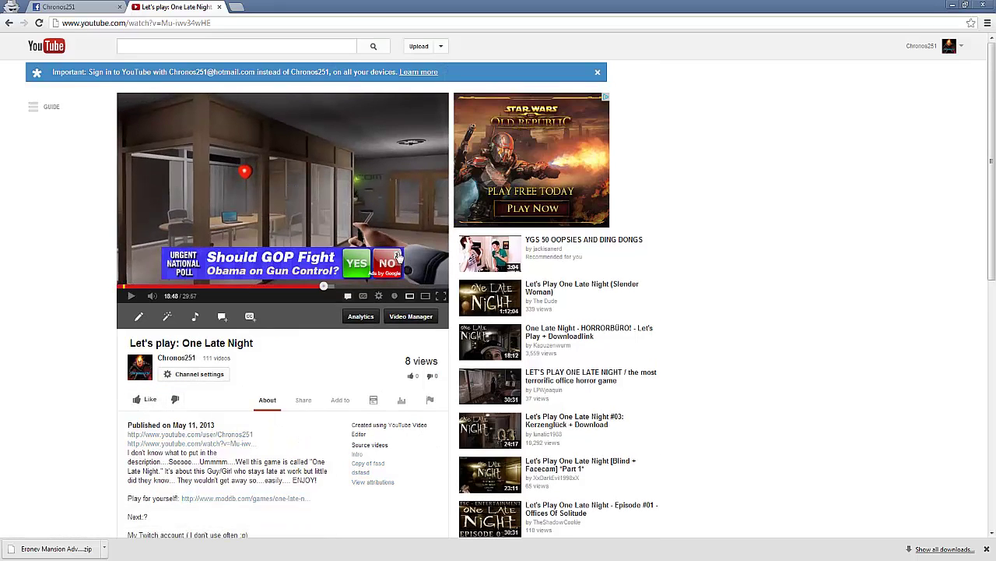
Step: Close the poll ad over the video and scroll to the Gaming category and Standard YouTube License
{"action": "left_click", "coordinate": [398, 256]}
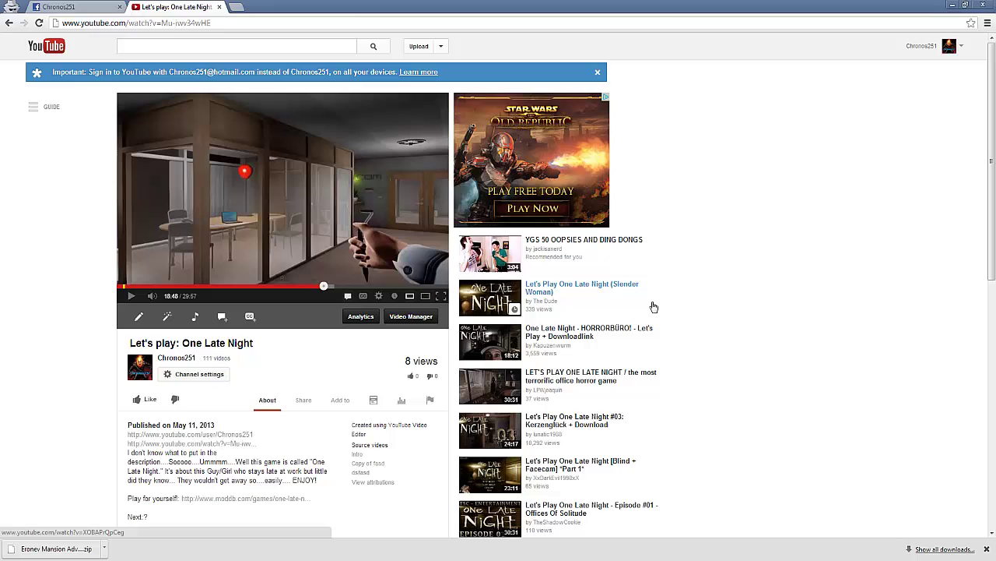
{"action": "scroll", "coordinate": [582, 177], "scroll_direction": "down", "scroll_amount": 2}
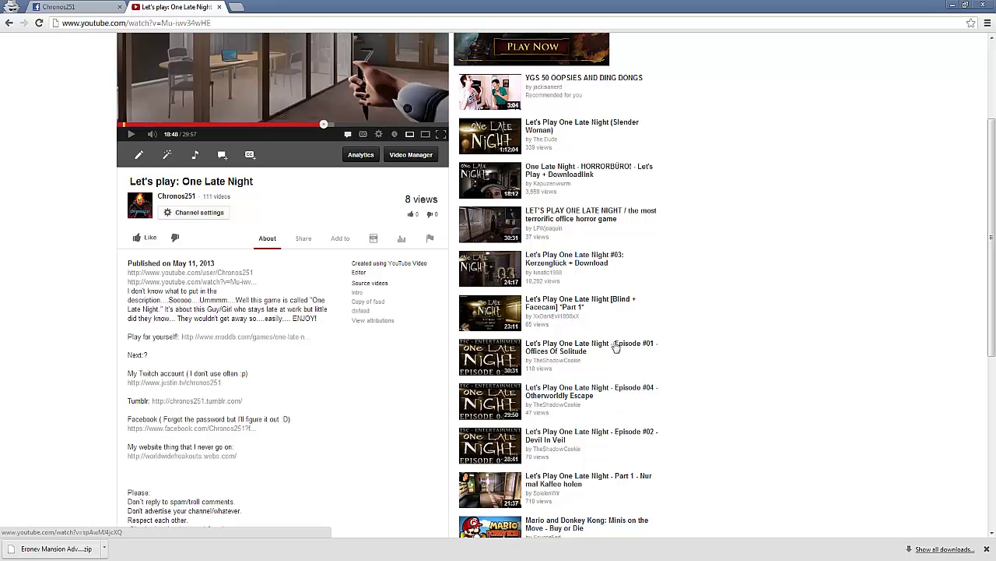
{"action": "scroll", "coordinate": [616, 347], "scroll_direction": "down", "scroll_amount": 3}
{"action": "scroll", "coordinate": [716, 269], "scroll_direction": "up", "scroll_amount": 2}
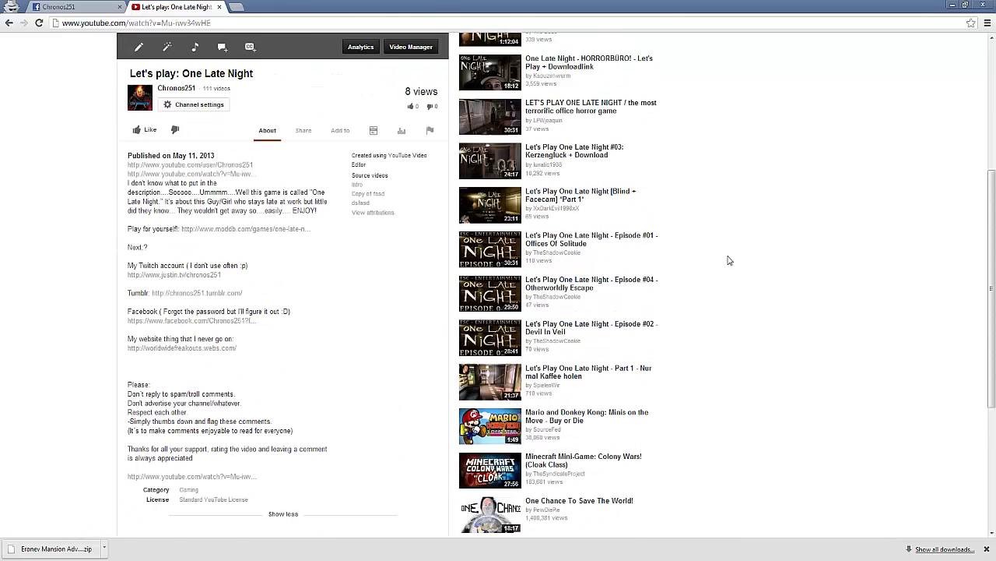
{"action": "scroll", "coordinate": [775, 192], "scroll_direction": "up", "scroll_amount": 3}
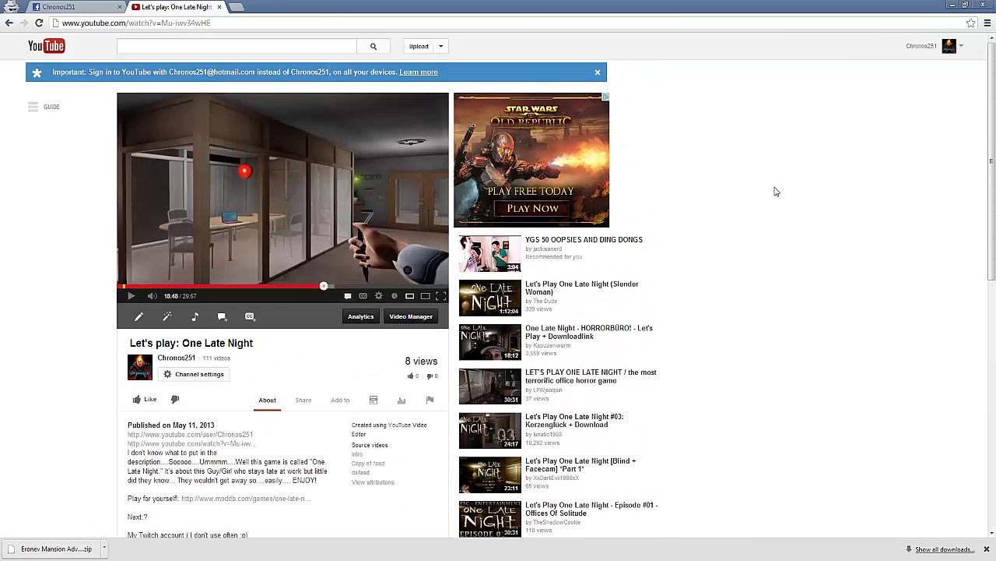
{"action": "left_click", "coordinate": [947, 49]}
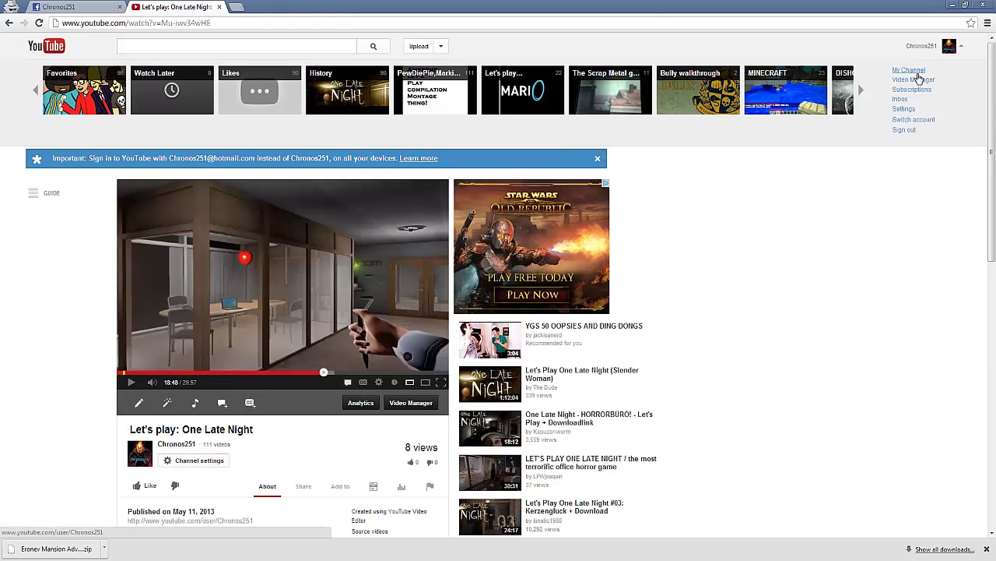
Step: Go to My Channel and look over its Uploaded videos section
{"action": "left_click", "coordinate": [911, 70]}
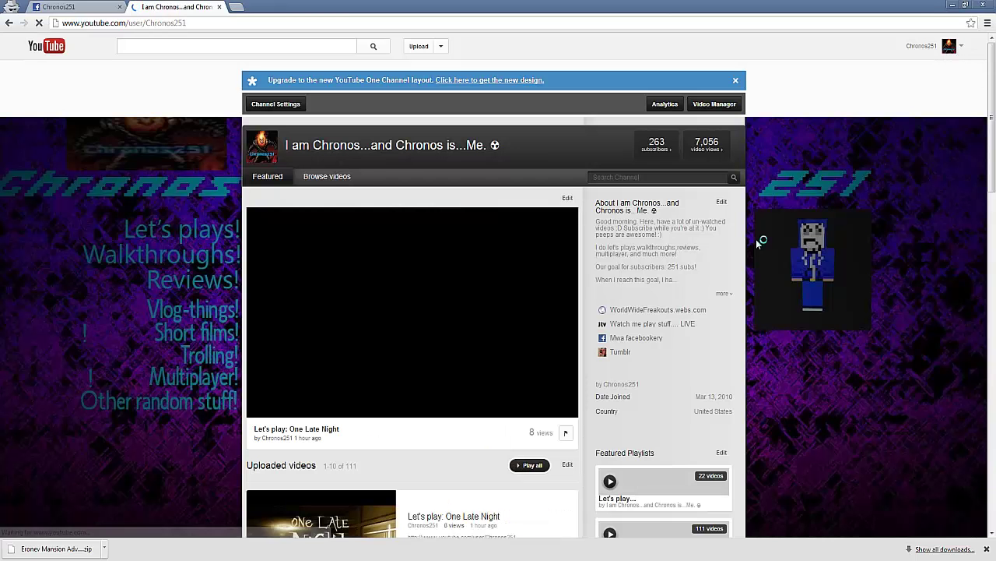
{"action": "scroll", "coordinate": [854, 230], "scroll_direction": "down", "scroll_amount": 2}
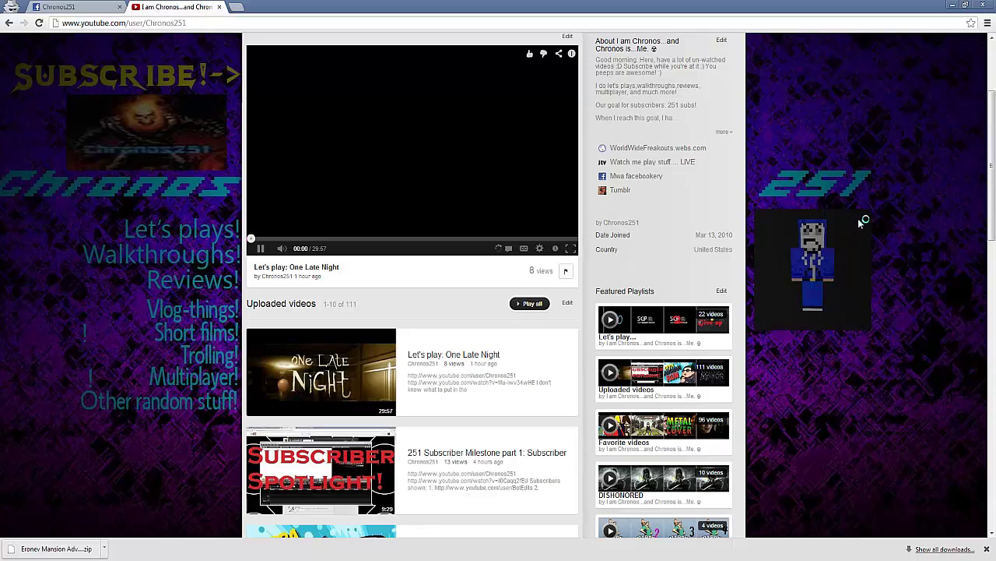
{"action": "scroll", "coordinate": [860, 222], "scroll_direction": "down", "scroll_amount": 3}
{"action": "scroll", "coordinate": [489, 183], "scroll_direction": "up", "scroll_amount": 3}
{"action": "scroll", "coordinate": [487, 183], "scroll_direction": "up", "scroll_amount": 1}
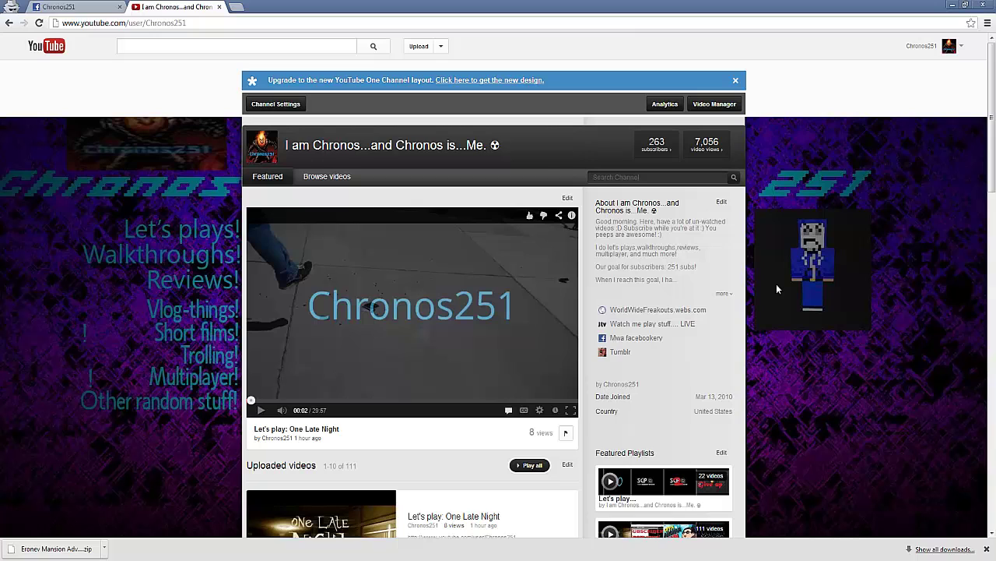
{"action": "scroll", "coordinate": [770, 291], "scroll_direction": "down", "scroll_amount": 2}
{"action": "scroll", "coordinate": [545, 376], "scroll_direction": "up", "scroll_amount": 2}
Step: Scroll through the Featured Playlists and featured channels list
{"action": "scroll", "coordinate": [591, 440], "scroll_direction": "down", "scroll_amount": 4}
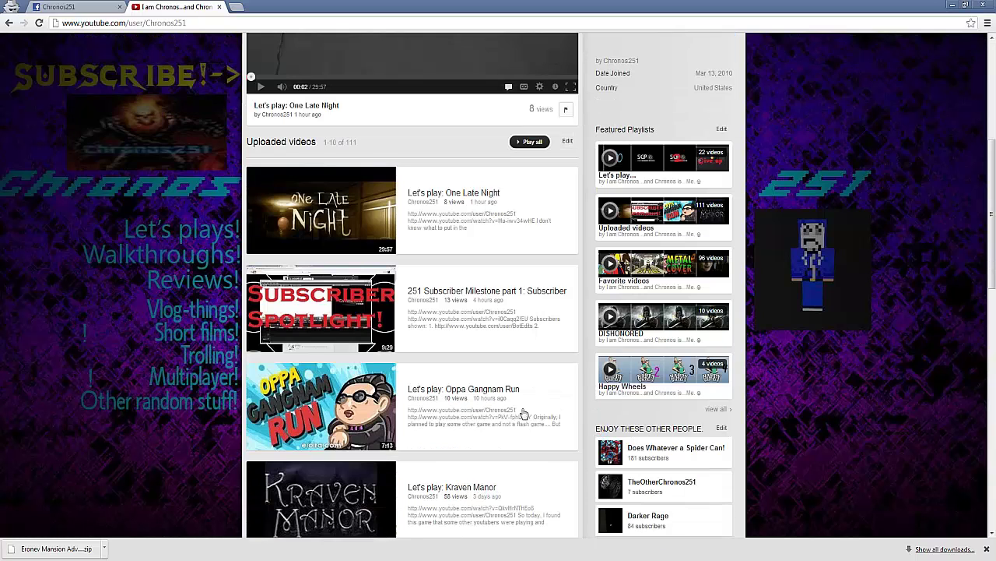
{"action": "scroll", "coordinate": [467, 417], "scroll_direction": "down", "scroll_amount": 1}
{"action": "scroll", "coordinate": [529, 450], "scroll_direction": "down", "scroll_amount": 3}
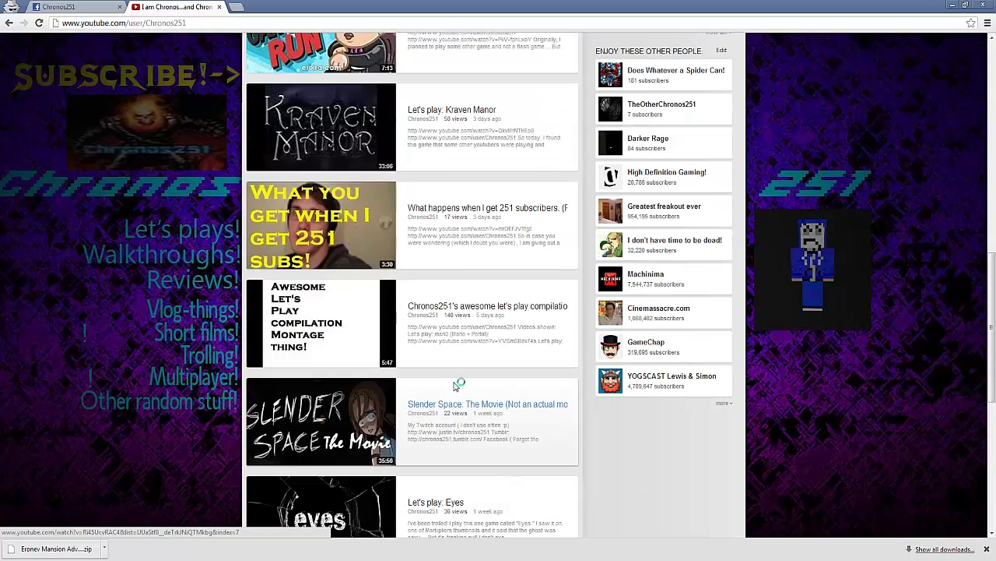
{"action": "scroll", "coordinate": [350, 70], "scroll_direction": "up", "scroll_amount": 1}
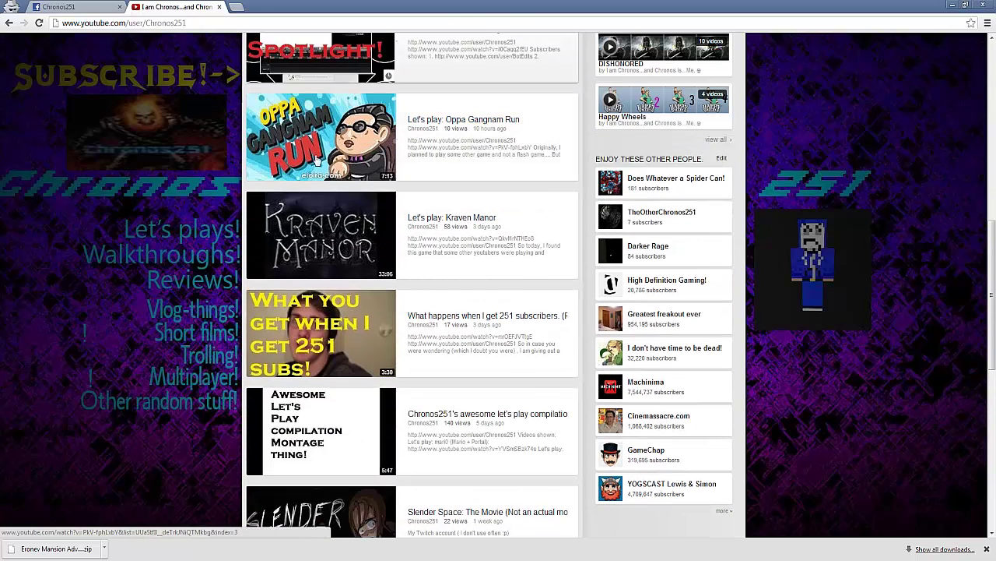
{"action": "scroll", "coordinate": [545, 257], "scroll_direction": "down", "scroll_amount": 2}
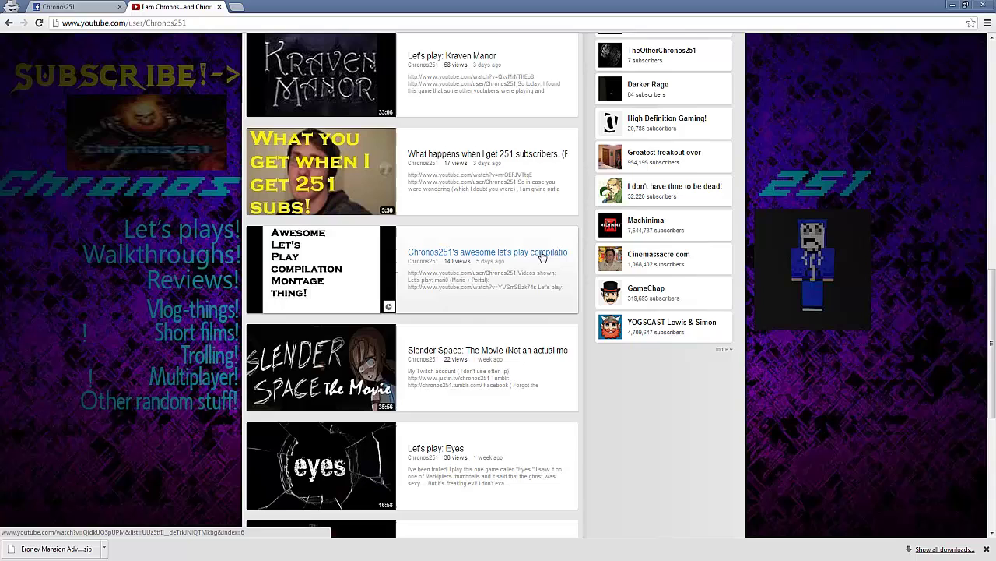
{"action": "scroll", "coordinate": [285, 308], "scroll_direction": "down", "scroll_amount": 3}
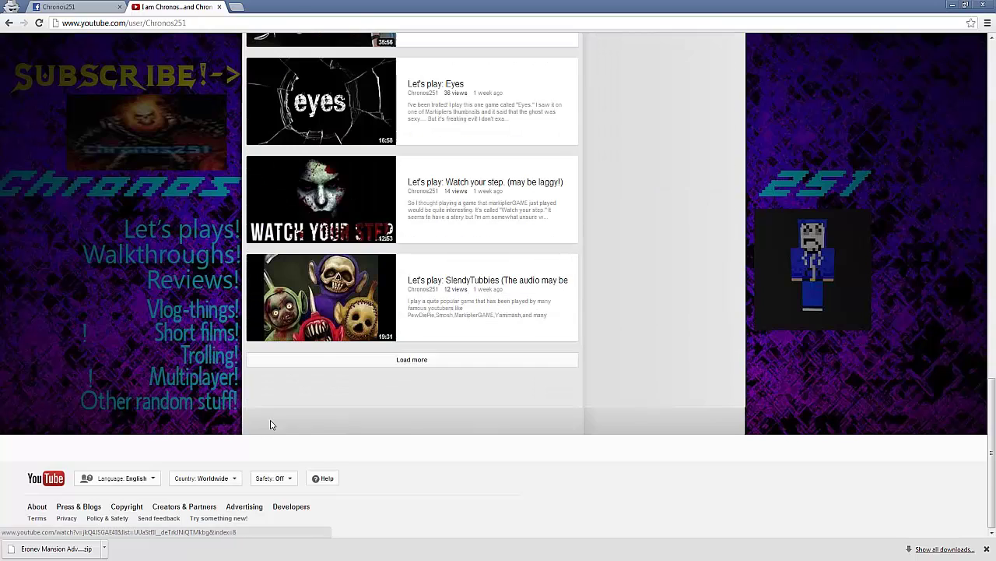
{"action": "scroll", "coordinate": [327, 383], "scroll_direction": "up", "scroll_amount": 1}
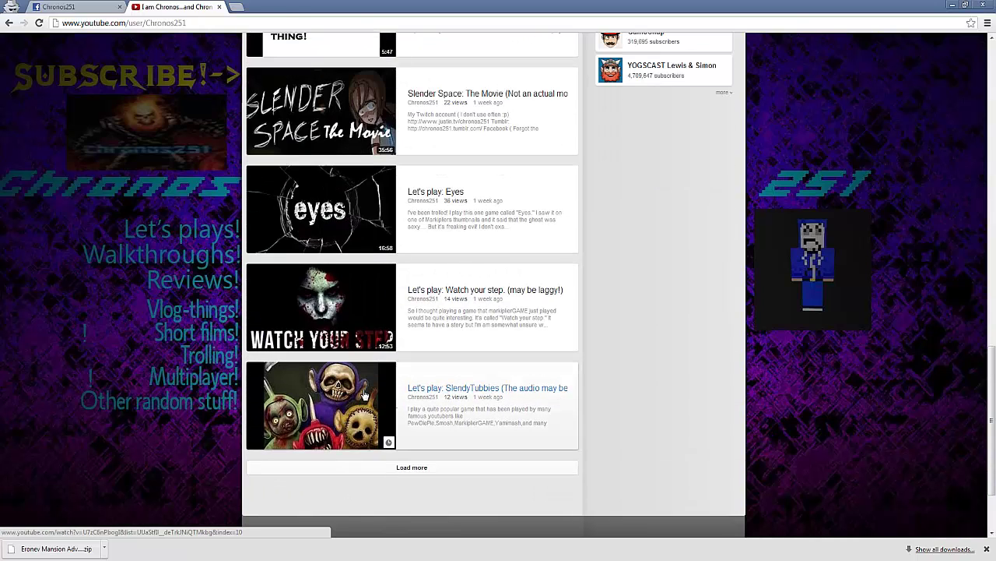
{"action": "scroll", "coordinate": [631, 360], "scroll_direction": "up", "scroll_amount": 5}
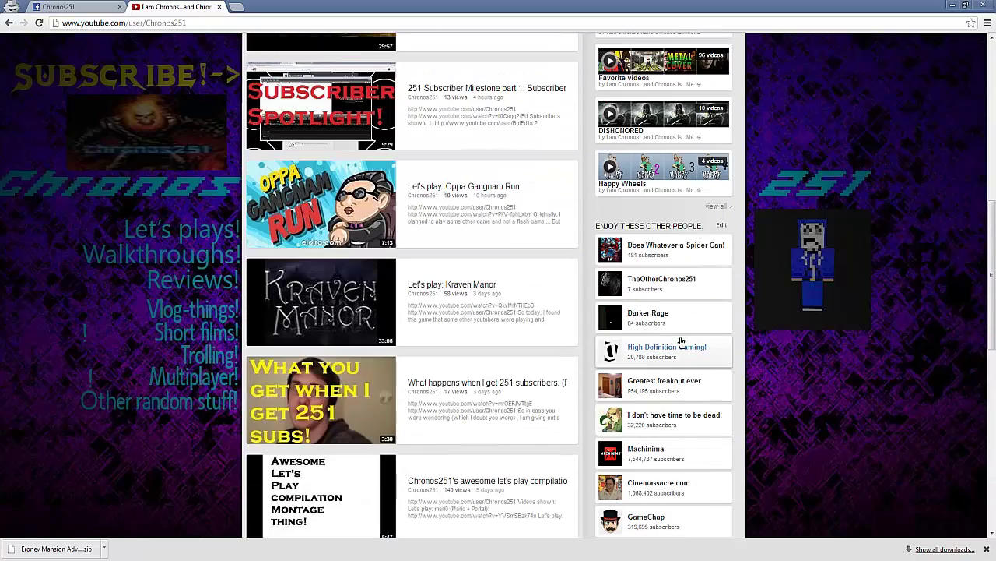
{"action": "scroll", "coordinate": [843, 295], "scroll_direction": "up", "scroll_amount": 6}
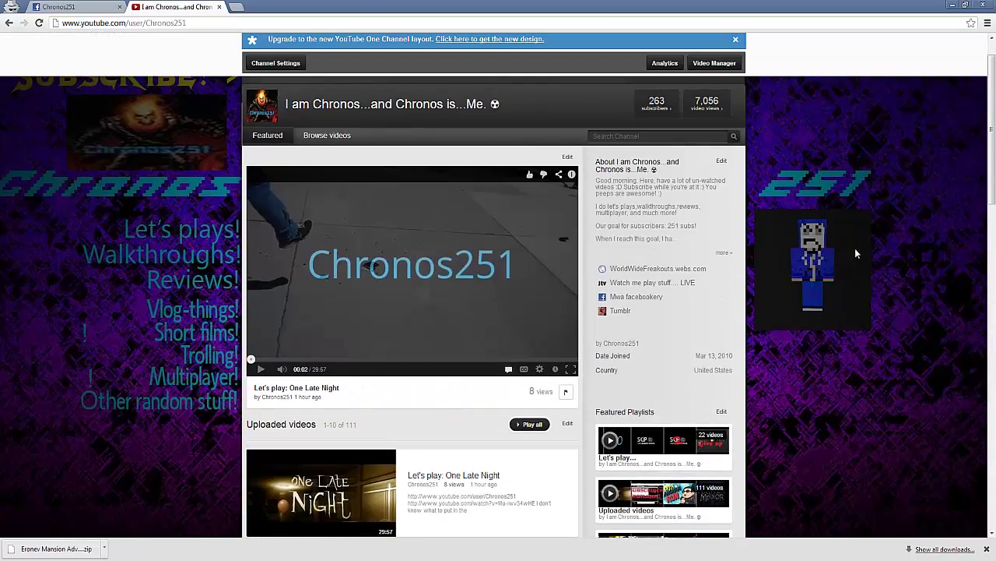
{"action": "scroll", "coordinate": [826, 214], "scroll_direction": "down", "scroll_amount": 6}
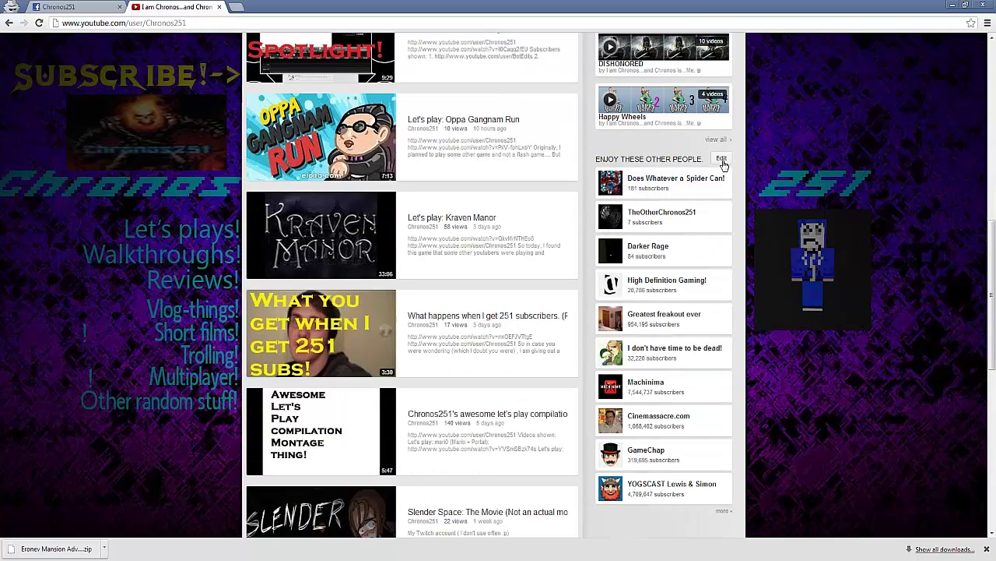
{"action": "left_click", "coordinate": [722, 159]}
{"action": "scroll", "coordinate": [810, 115], "scroll_direction": "up", "scroll_amount": 1}
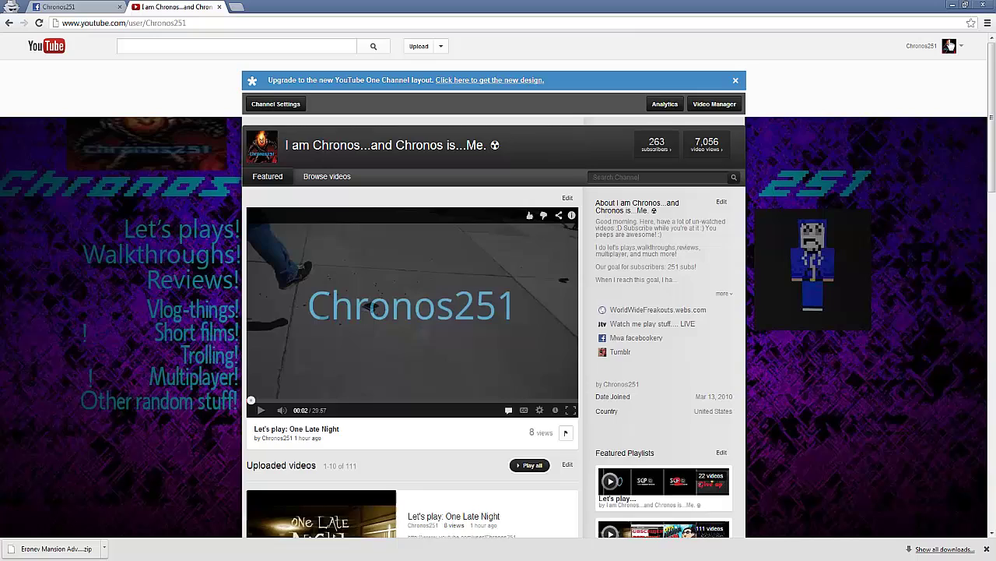
{"action": "left_click", "coordinate": [950, 45]}
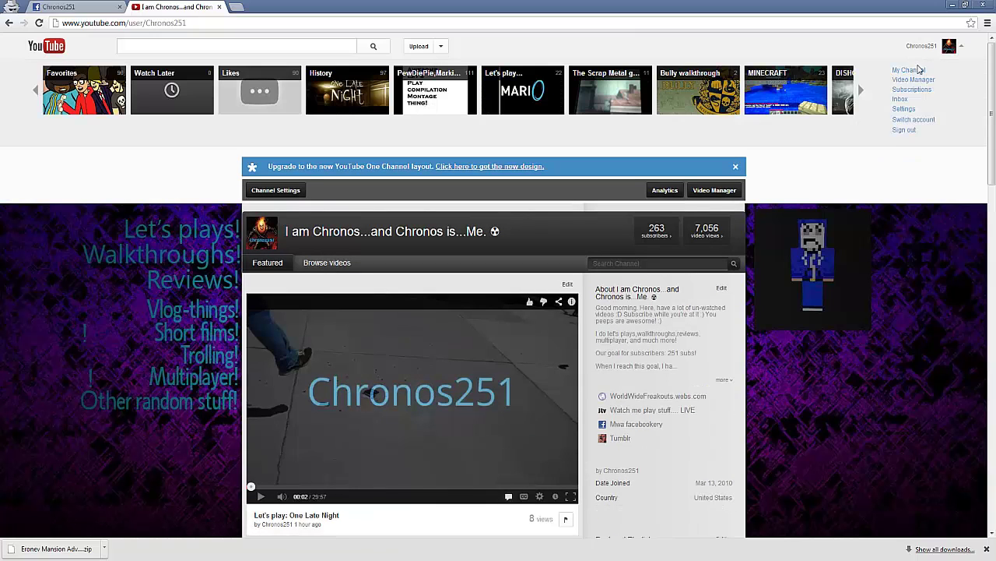
{"action": "left_click", "coordinate": [919, 71]}
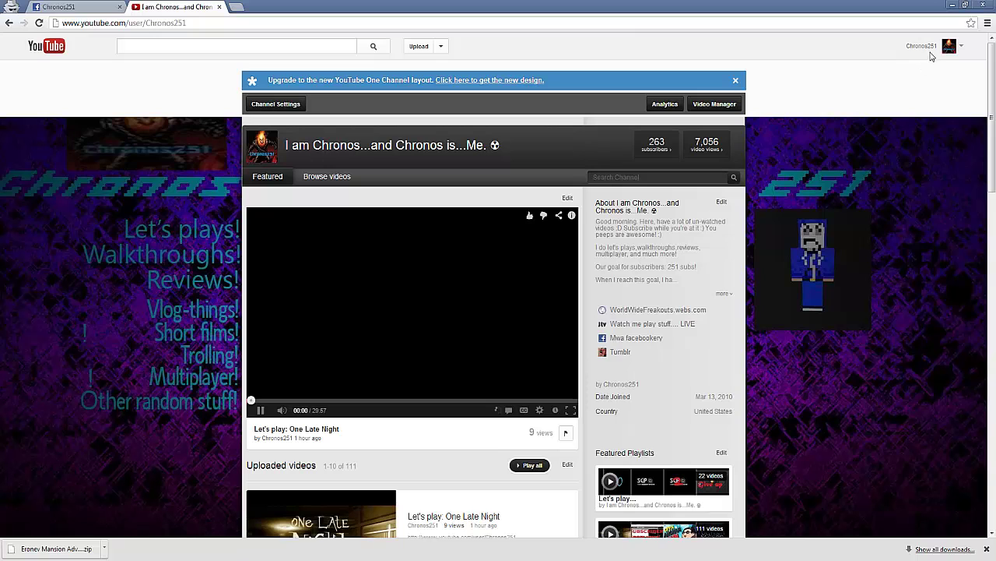
{"action": "left_click", "coordinate": [947, 53]}
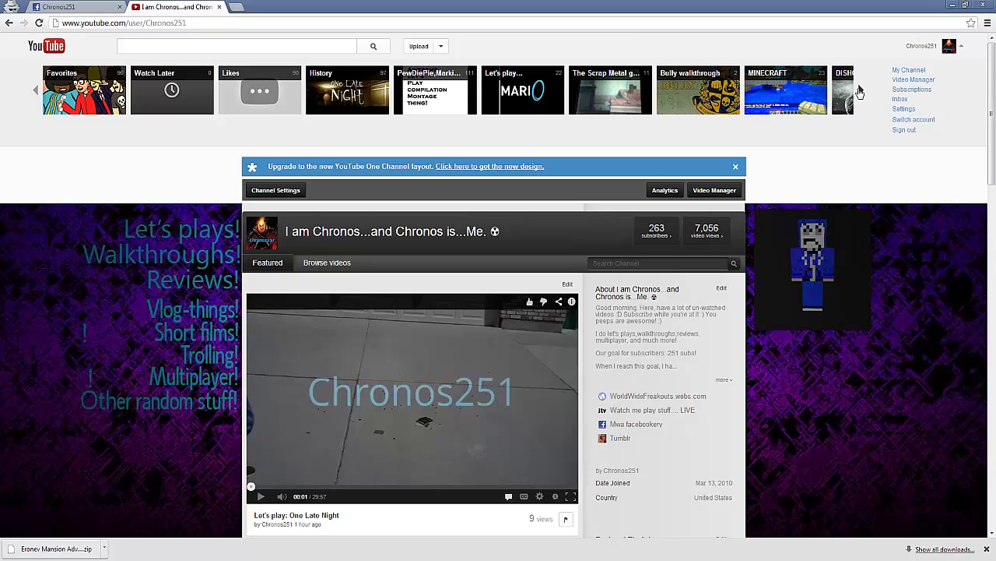
{"action": "scroll", "coordinate": [810, 124], "scroll_direction": "down", "scroll_amount": 3}
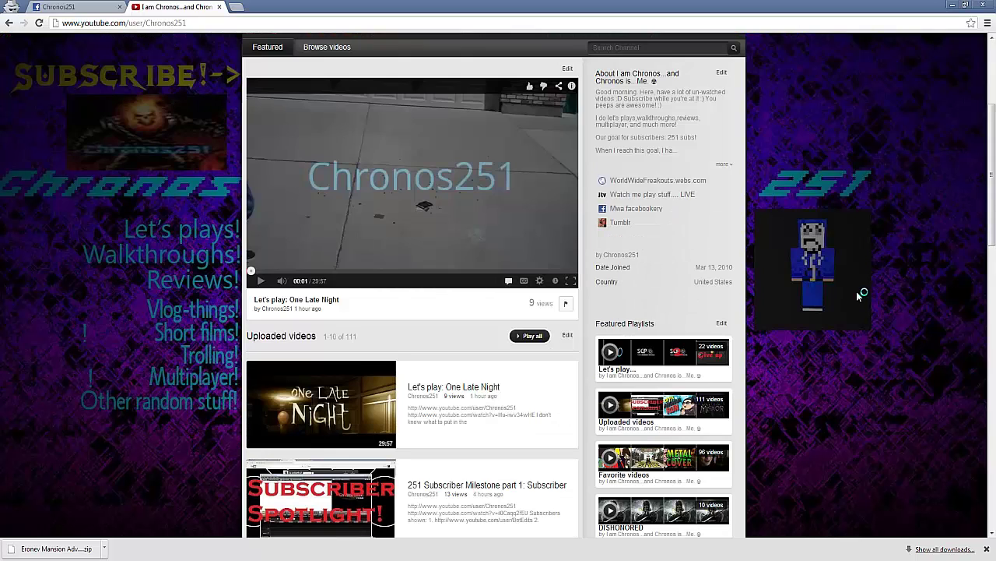
{"action": "scroll", "coordinate": [849, 257], "scroll_direction": "up", "scroll_amount": 2}
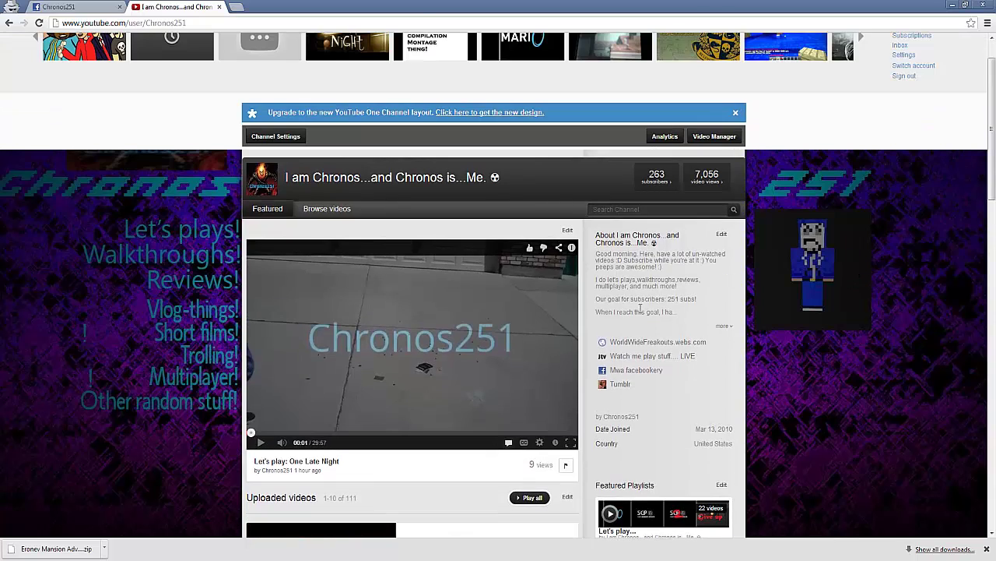
Step: Browse the channel's Facebook page and the linked friend profile, then close the Facebook tab
{"action": "left_click", "coordinate": [645, 377]}
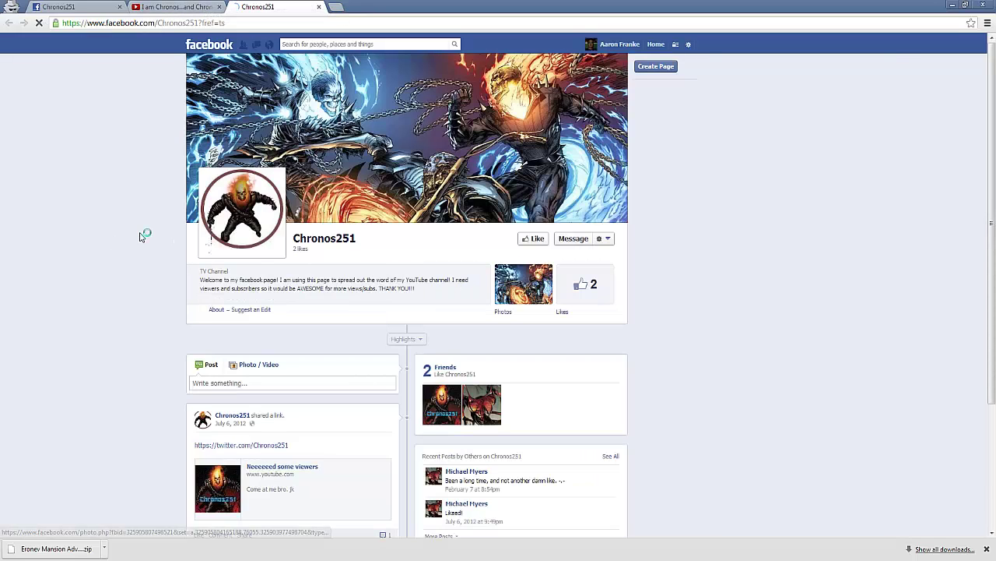
{"action": "scroll", "coordinate": [311, 296], "scroll_direction": "down", "scroll_amount": 1}
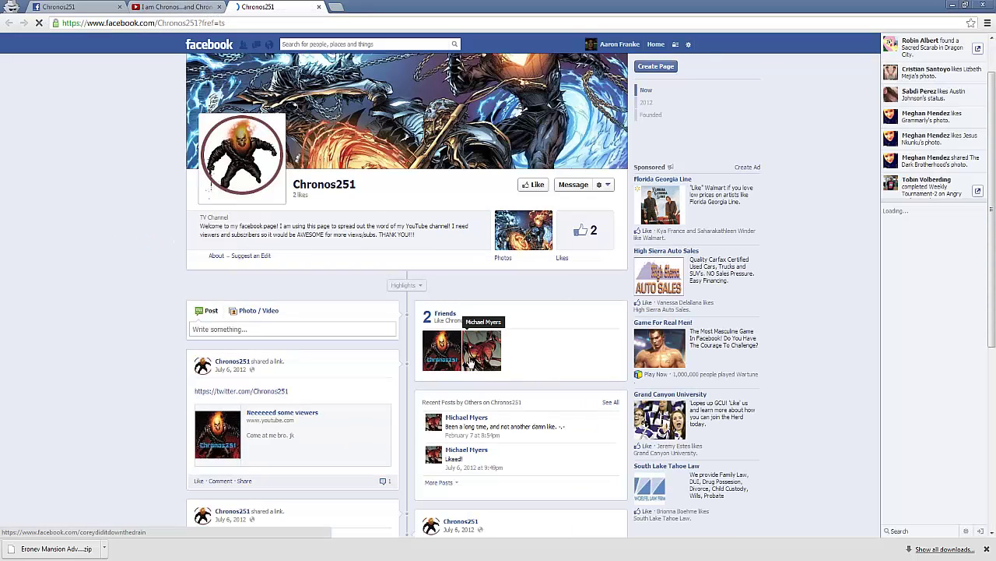
{"action": "left_click", "coordinate": [438, 352]}
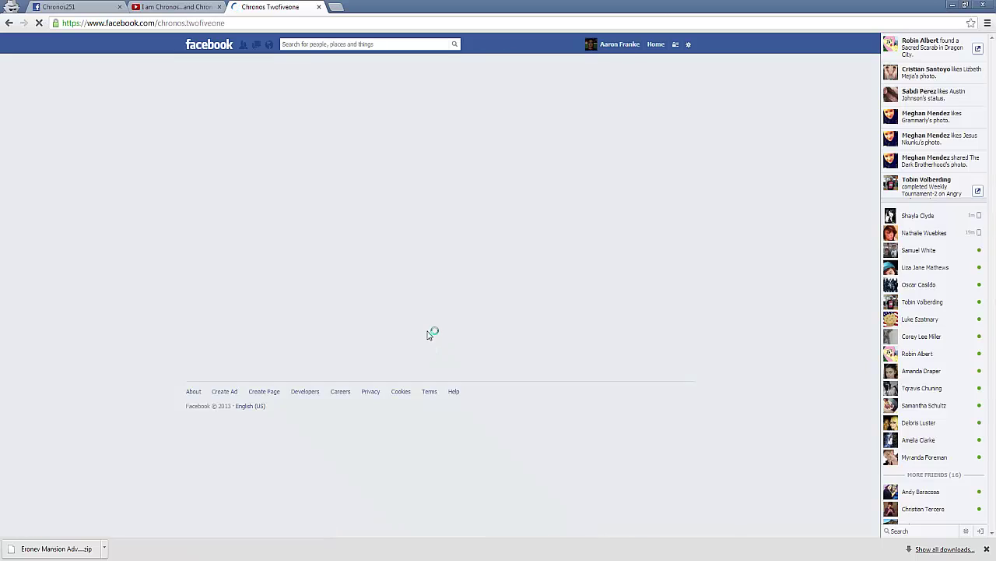
{"action": "scroll", "coordinate": [629, 181], "scroll_direction": "down", "scroll_amount": 4}
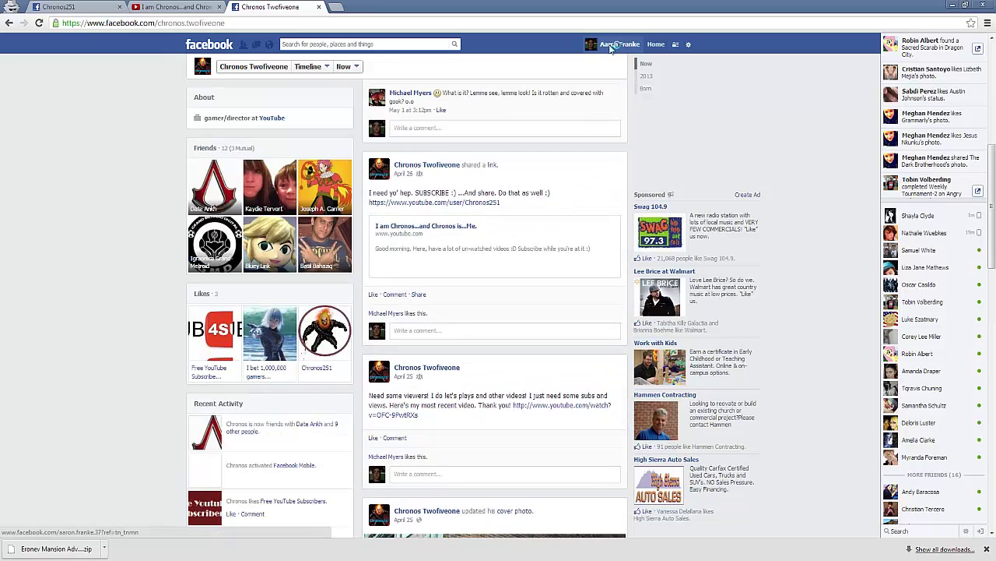
{"action": "left_click", "coordinate": [614, 45]}
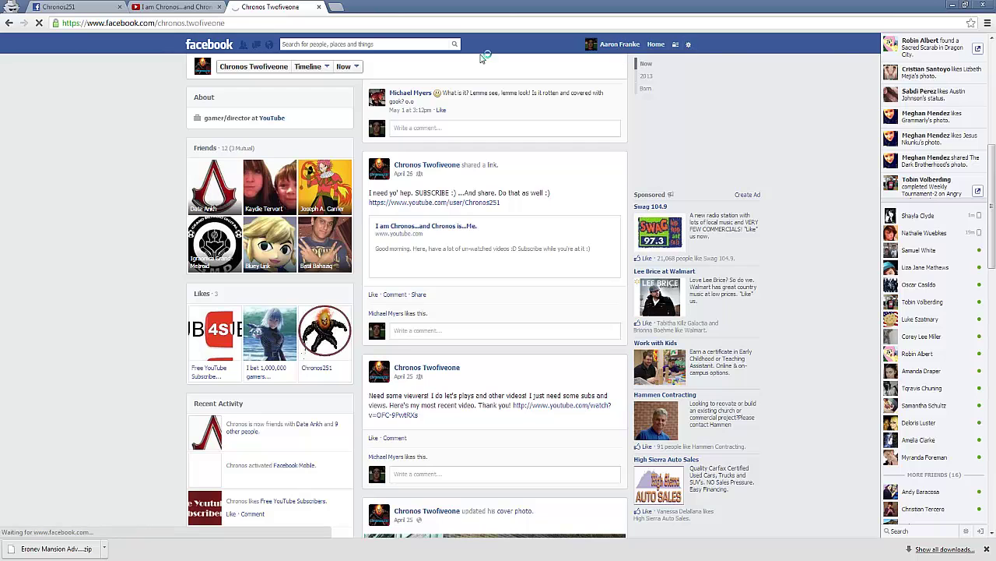
{"action": "left_click", "coordinate": [317, 7]}
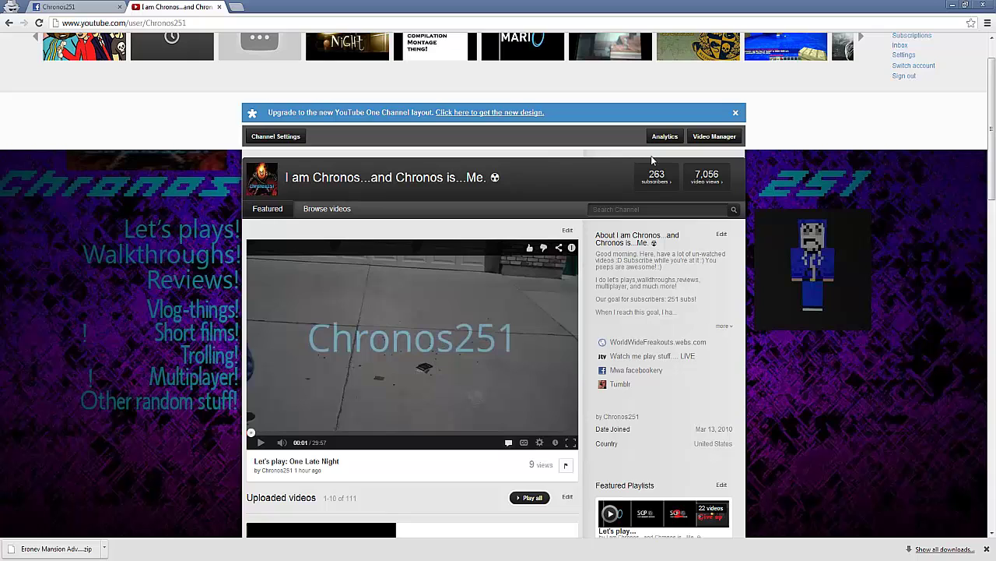
{"action": "scroll", "coordinate": [906, 194], "scroll_direction": "down", "scroll_amount": 4}
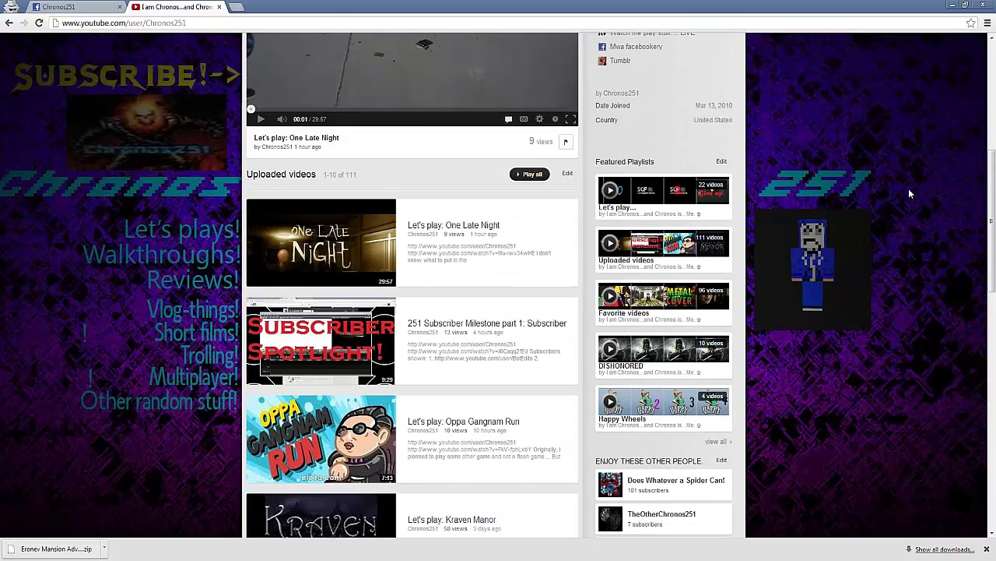
{"action": "scroll", "coordinate": [907, 192], "scroll_direction": "down", "scroll_amount": 3}
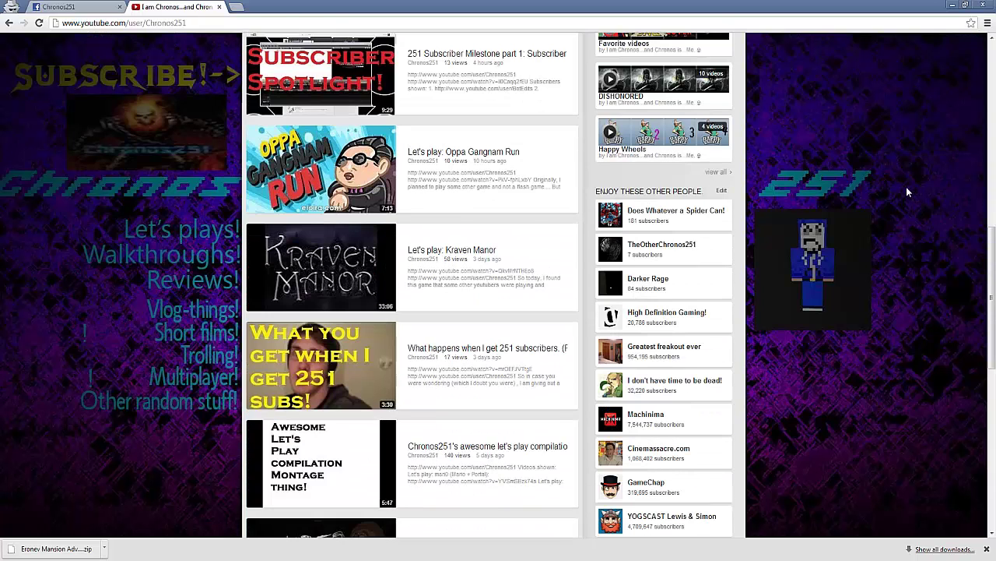
{"action": "scroll", "coordinate": [906, 186], "scroll_direction": "up", "scroll_amount": 10}
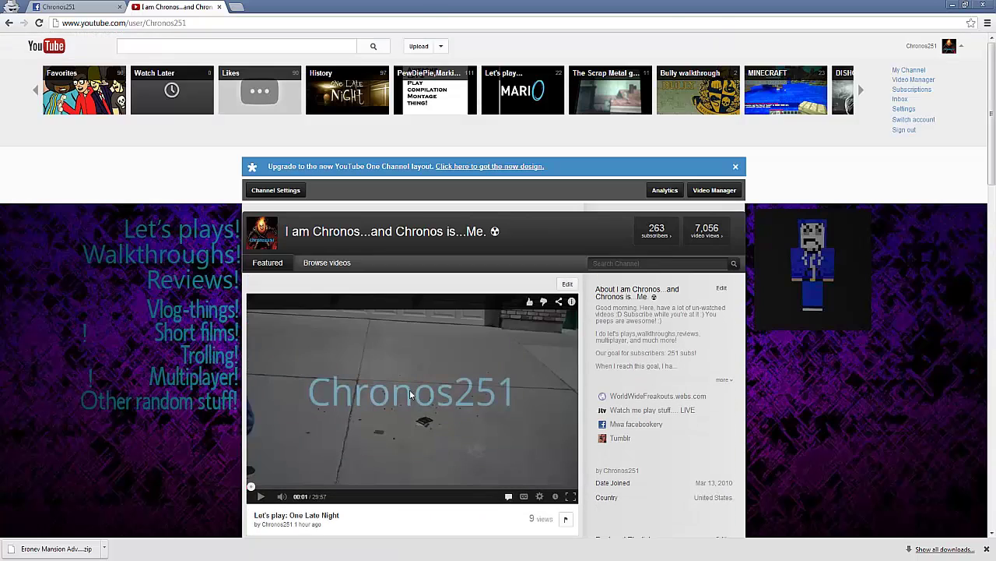
{"action": "left_click", "coordinate": [934, 554]}
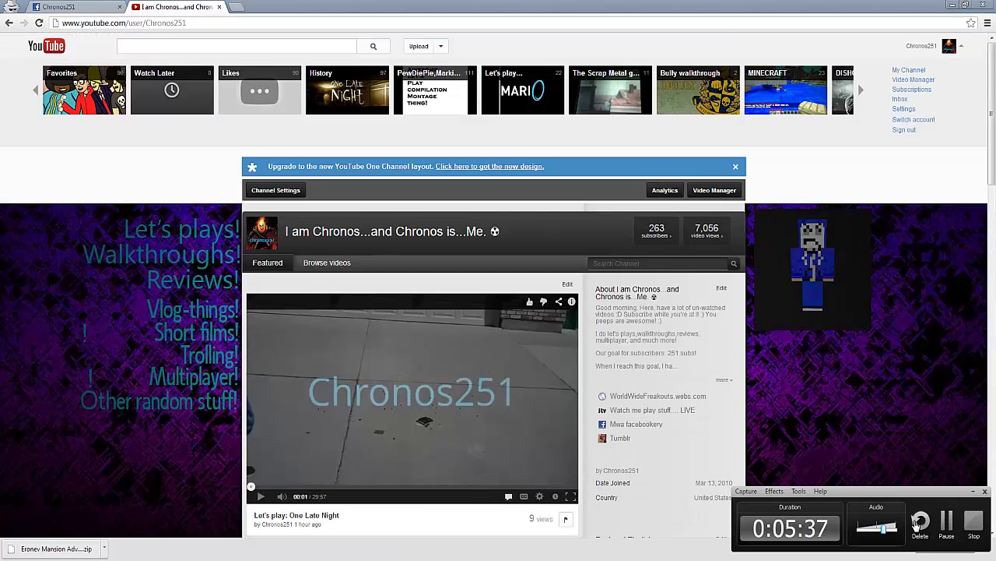
Step: Open Personal Messages in the inbox and expand the 'I need a little help (please read)' message
{"action": "left_click", "coordinate": [948, 524]}
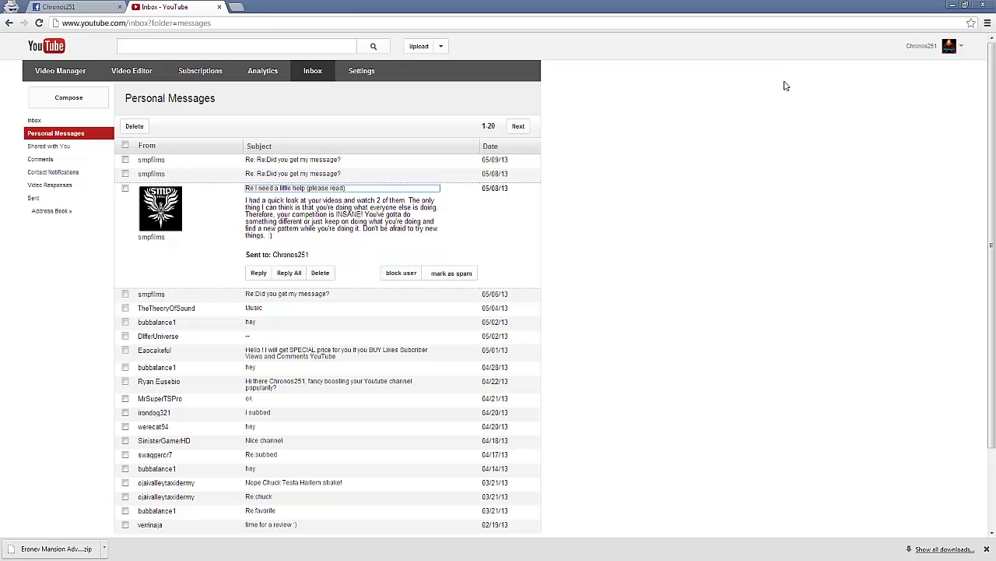
Step: From Video Manager's uploads, open the annotations editor for 'Let's play: One Late Night'
{"action": "left_click", "coordinate": [932, 50]}
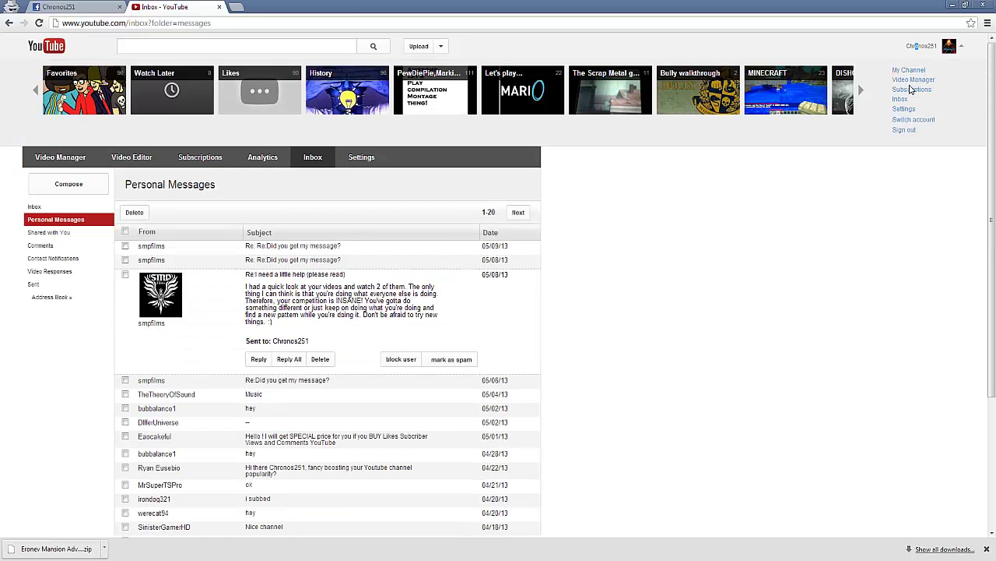
{"action": "left_click", "coordinate": [913, 81]}
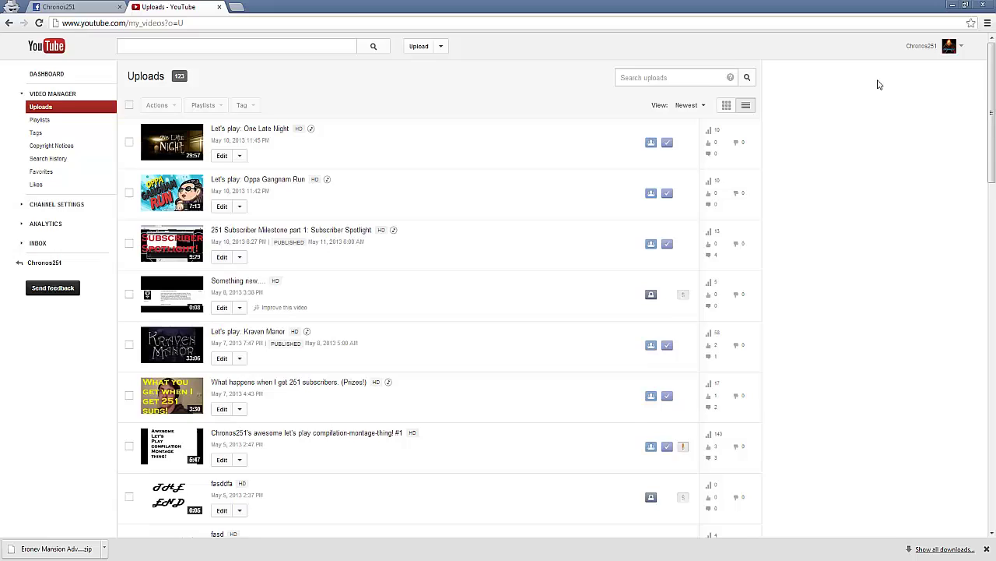
{"action": "scroll", "coordinate": [877, 84], "scroll_direction": "down", "scroll_amount": 3}
{"action": "scroll", "coordinate": [879, 82], "scroll_direction": "up", "scroll_amount": 3}
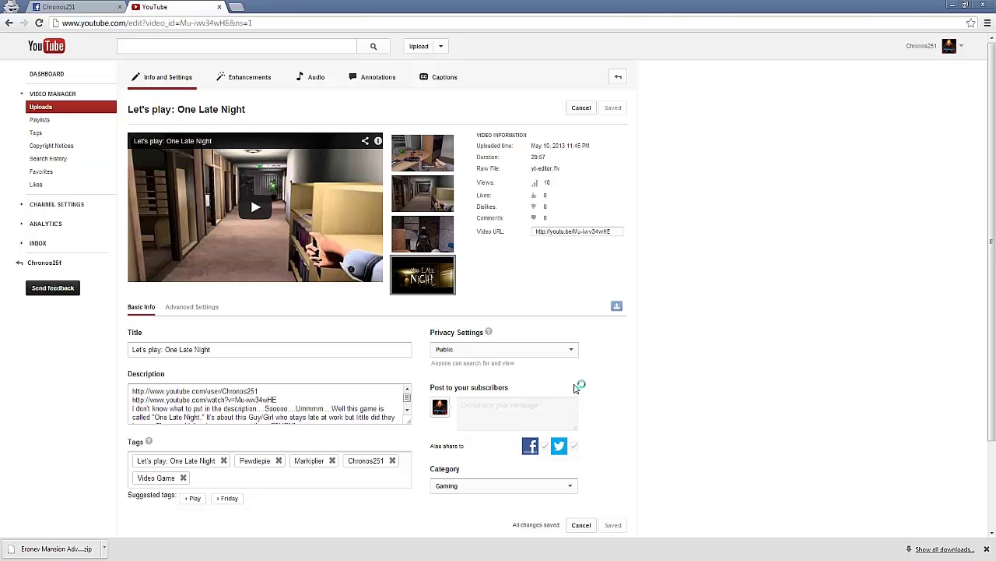
{"action": "left_click", "coordinate": [373, 81]}
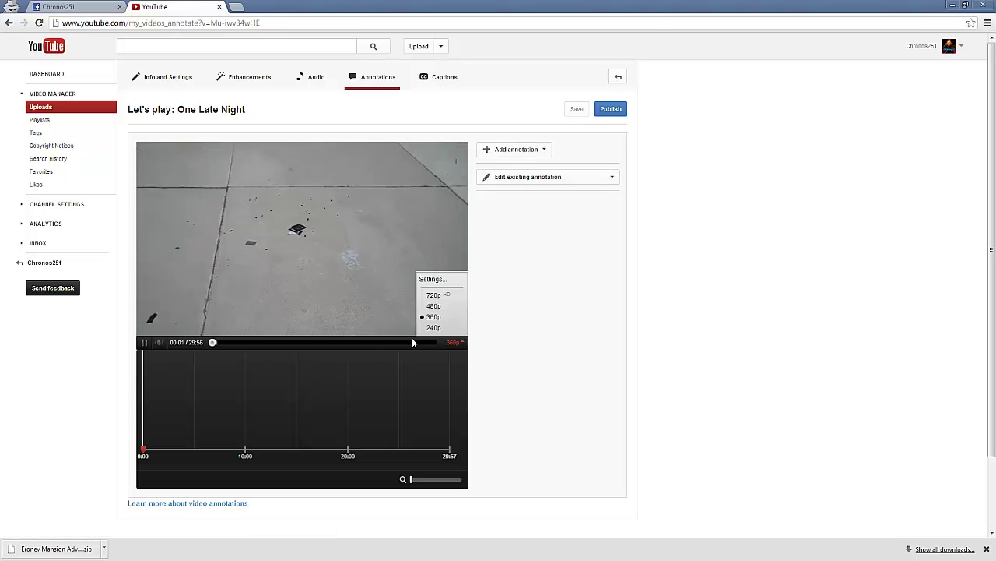
Step: Pause the video at 29:25 on its SUBSCRIBE end screen and list annotation types
{"action": "left_click", "coordinate": [144, 342]}
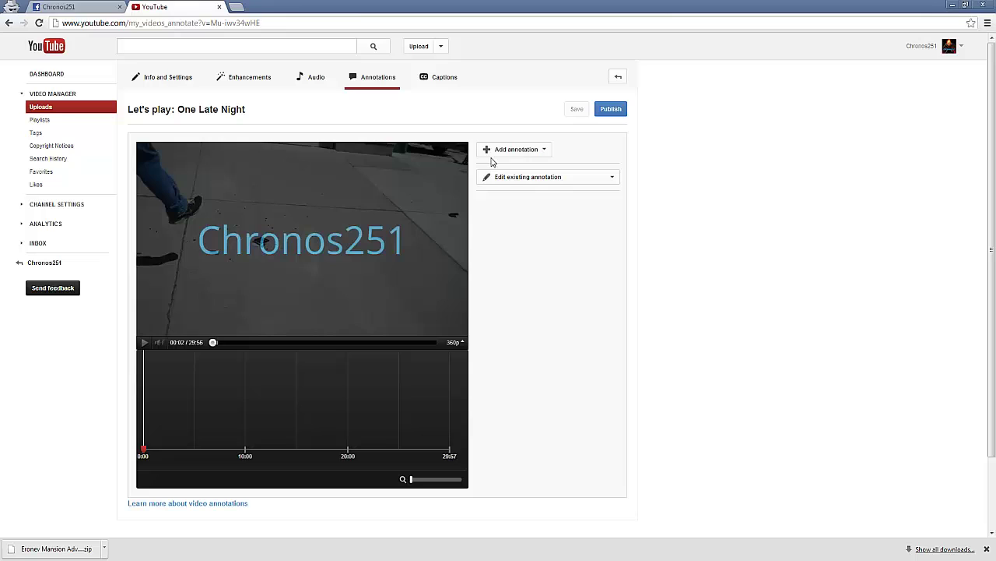
{"action": "left_click", "coordinate": [453, 343]}
{"action": "left_click", "coordinate": [425, 343]}
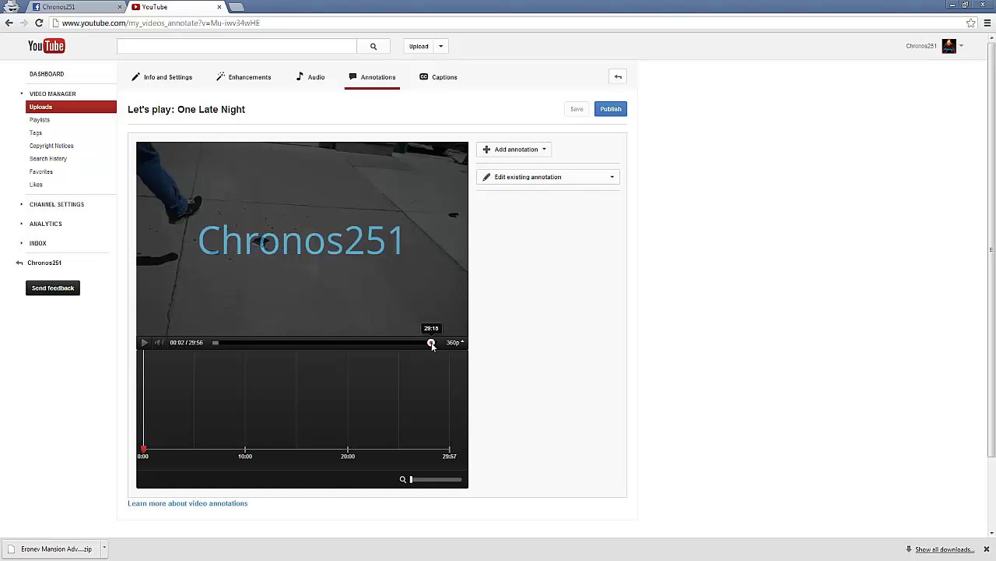
{"action": "left_click", "coordinate": [145, 343]}
{"action": "left_click", "coordinate": [145, 344]}
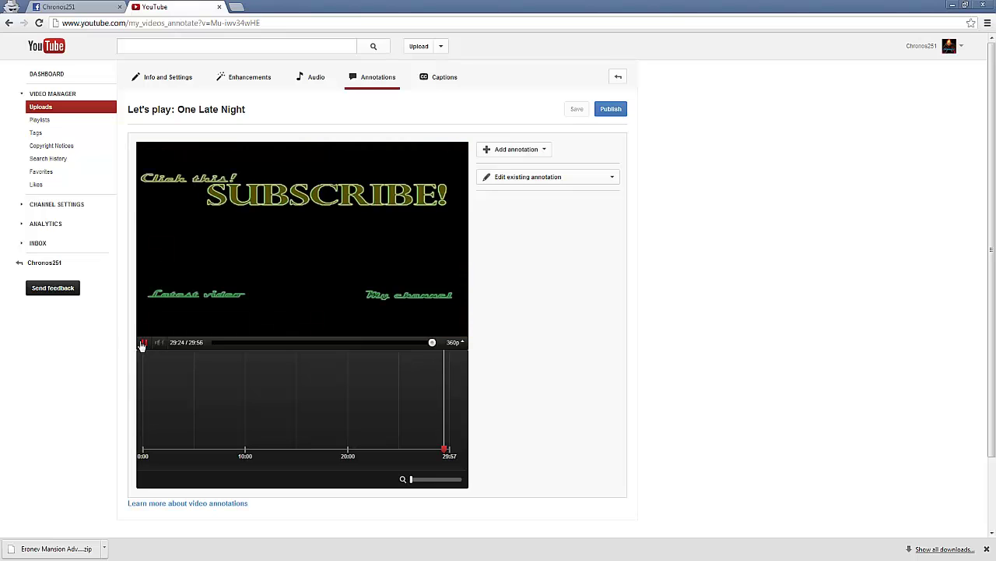
{"action": "left_click", "coordinate": [144, 344]}
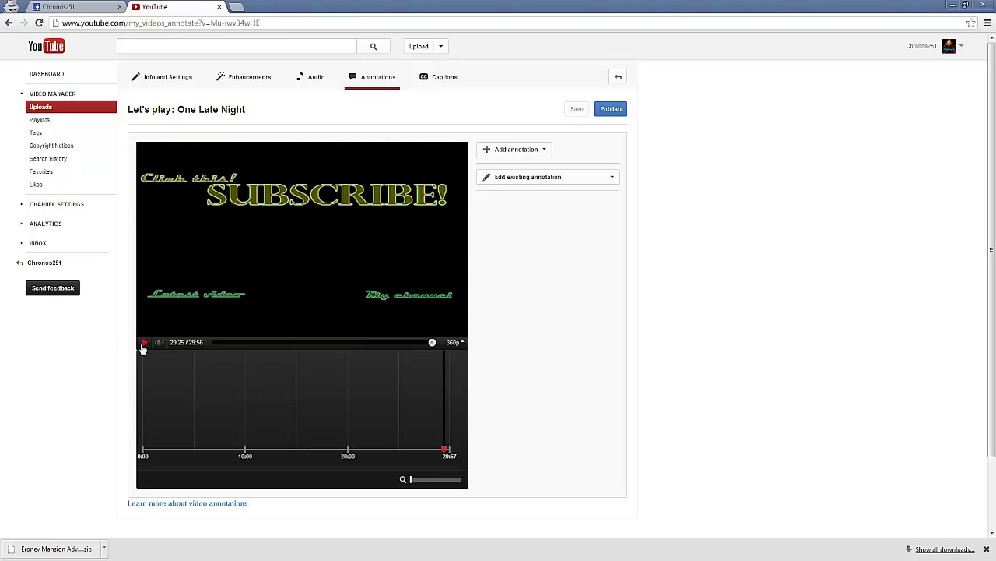
{"action": "left_click", "coordinate": [547, 150]}
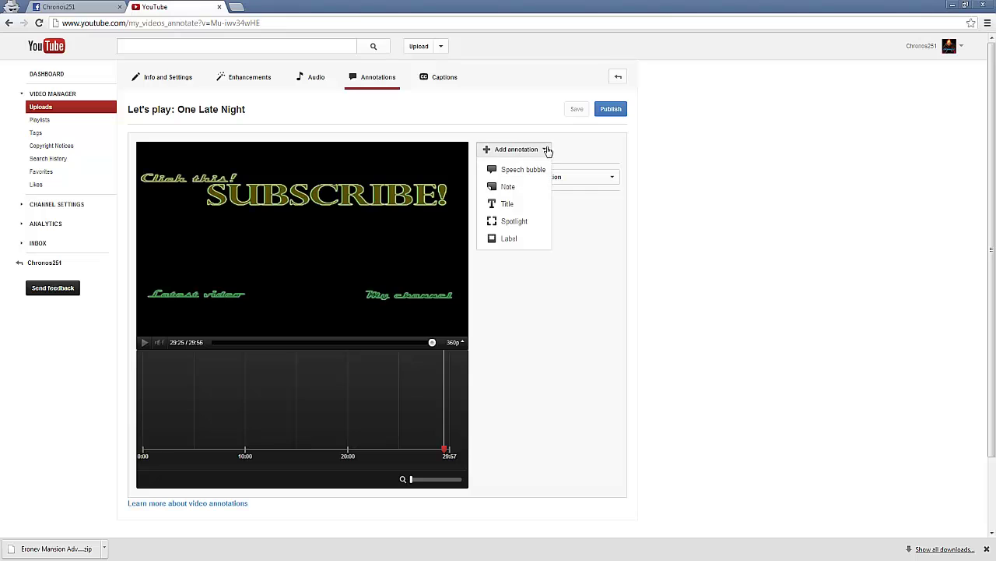
Step: Add a Spotlight annotation and fit its box over the SUBSCRIBE end-screen text
{"action": "left_click", "coordinate": [516, 221]}
{"action": "left_click_drag", "start_coordinate": [348, 216], "coordinate": [450, 187]}
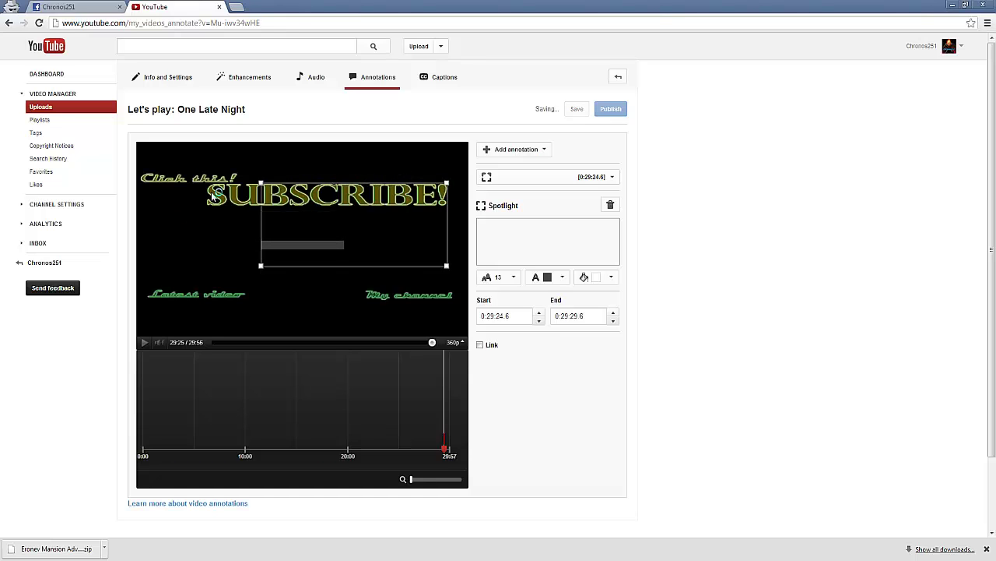
{"action": "left_click_drag", "start_coordinate": [261, 185], "coordinate": [201, 183]}
{"action": "left_click_drag", "start_coordinate": [448, 271], "coordinate": [448, 207]}
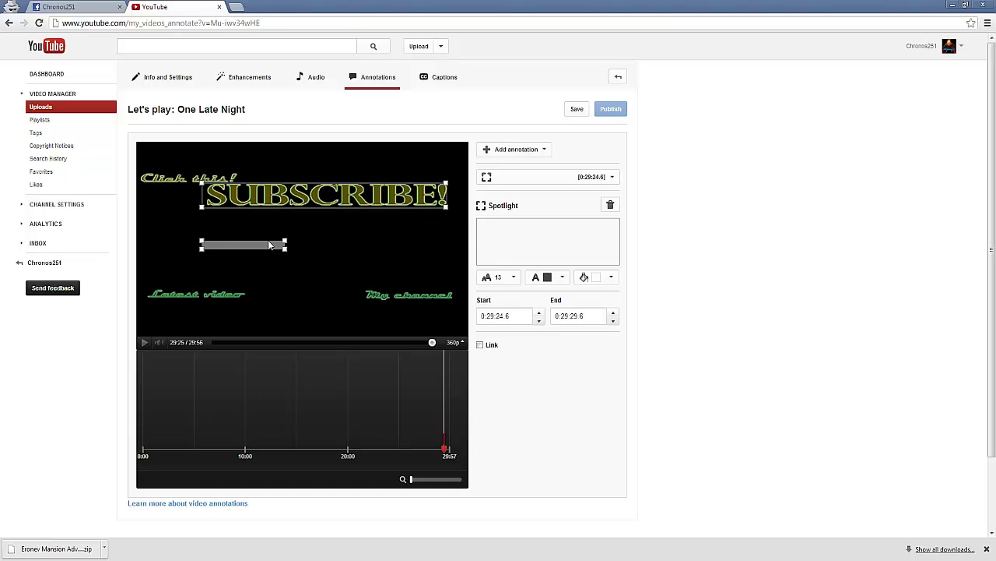
{"action": "left_click_drag", "start_coordinate": [282, 246], "coordinate": [441, 204]}
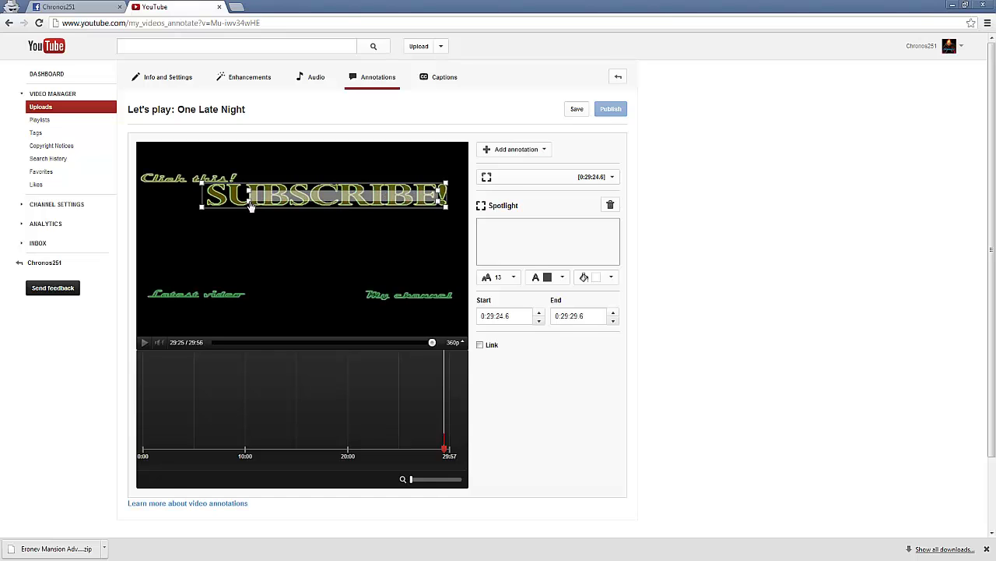
{"action": "left_click_drag", "start_coordinate": [251, 206], "coordinate": [204, 205]}
{"action": "left_click_drag", "start_coordinate": [441, 201], "coordinate": [450, 201]}
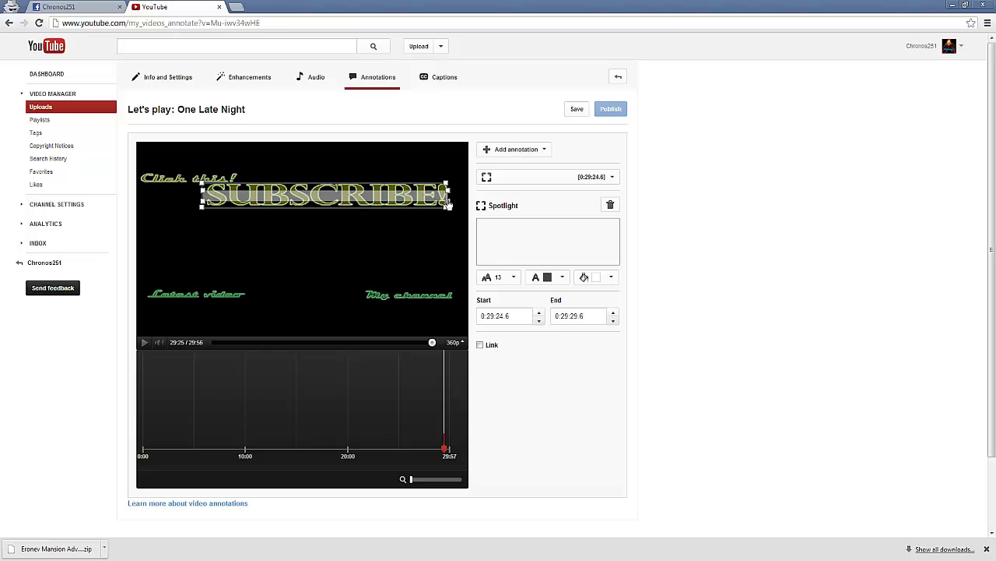
Step: Label the spotlight 'Subscribe!' and extend it from 0:29:24.6 to the video's end
{"action": "left_click", "coordinate": [534, 228]}
{"action": "type", "text": "S"}
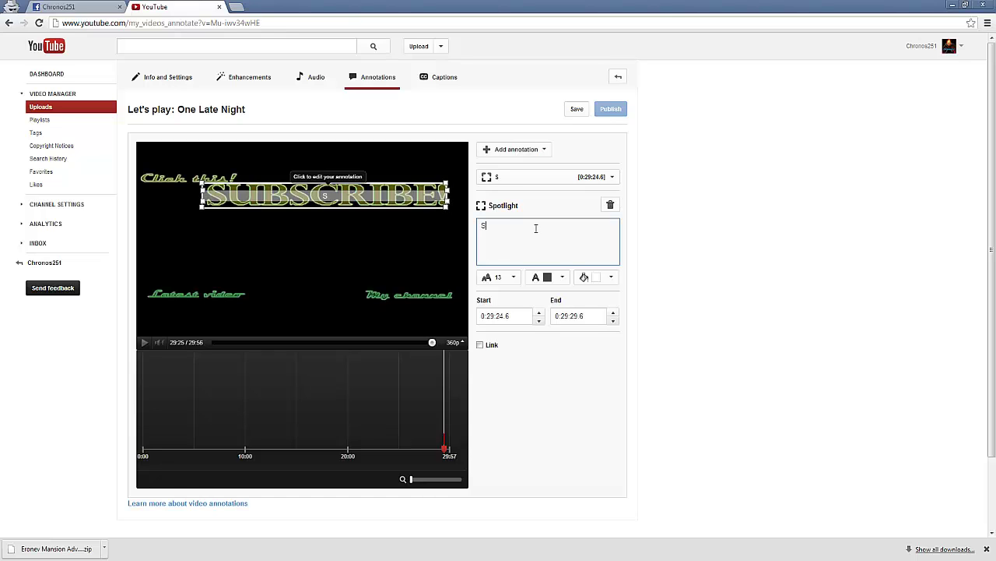
{"action": "type", "text": "ubscribe"}
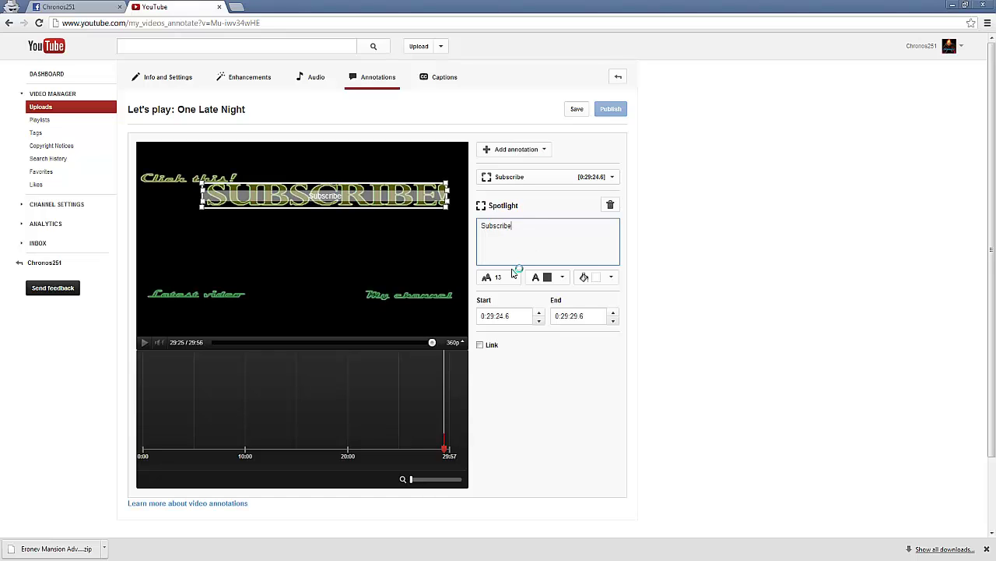
{"action": "type", "text": "!"}
{"action": "mouse_move", "coordinate": [444, 438]}
{"action": "left_mouse_down"}
{"action": "mouse_move", "coordinate": [467, 442]}
{"action": "mouse_move", "coordinate": [435, 444]}
{"action": "left_mouse_up"}
{"action": "left_click_drag", "start_coordinate": [410, 479], "coordinate": [425, 479]}
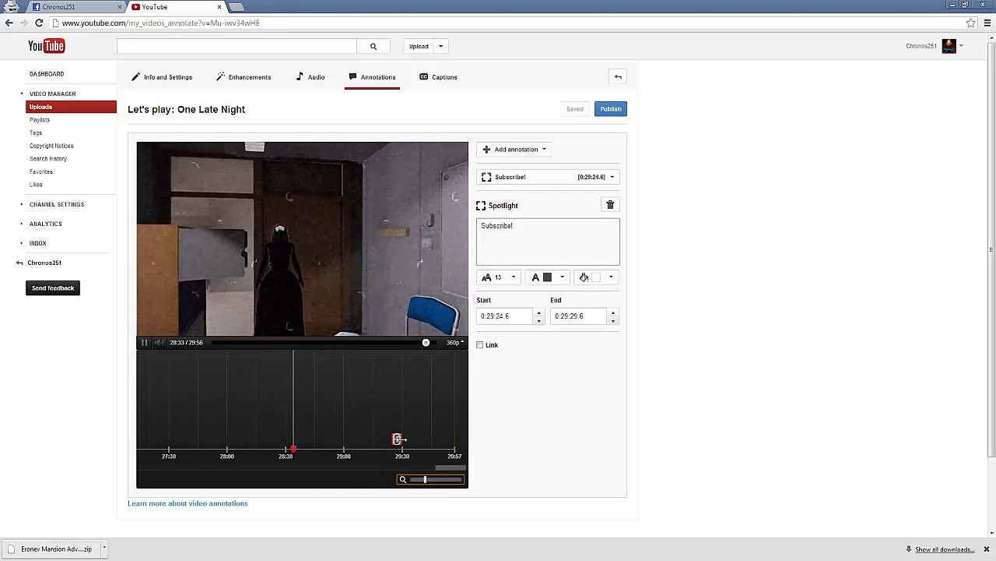
{"action": "left_click_drag", "start_coordinate": [395, 438], "coordinate": [465, 439]}
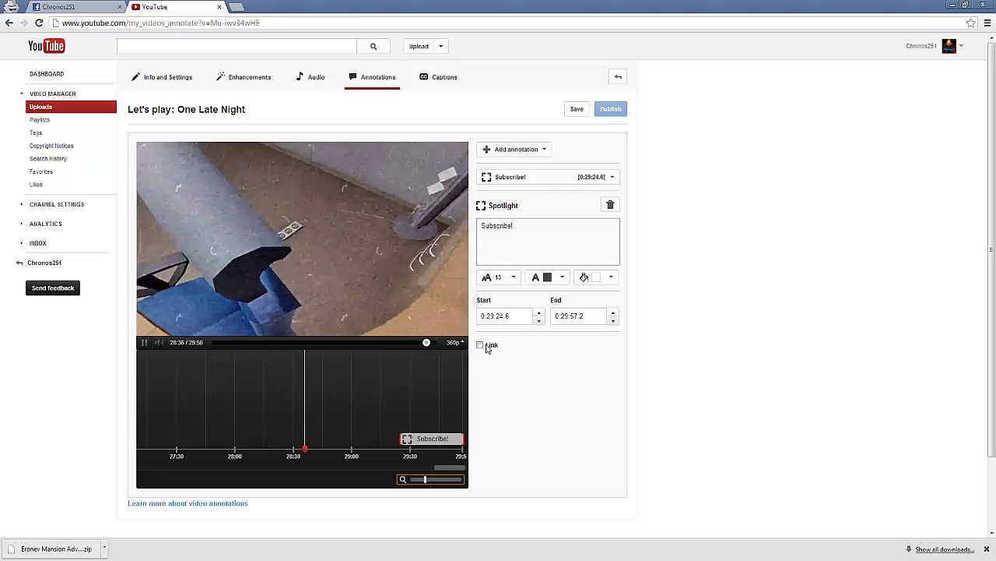
Step: Make the spotlight a Subscribe link, entering the channel's user name
{"action": "left_click", "coordinate": [480, 345]}
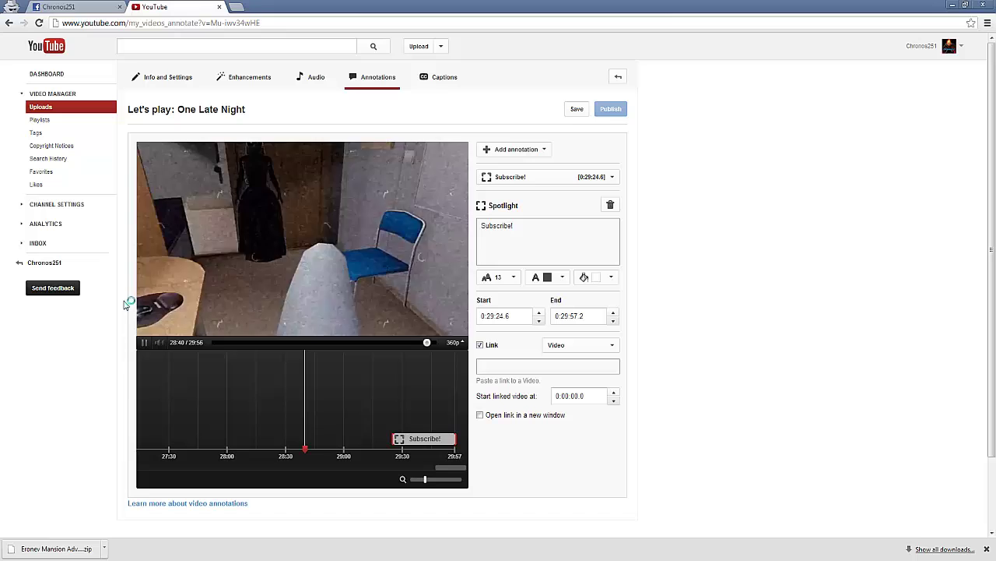
{"action": "left_click", "coordinate": [143, 343]}
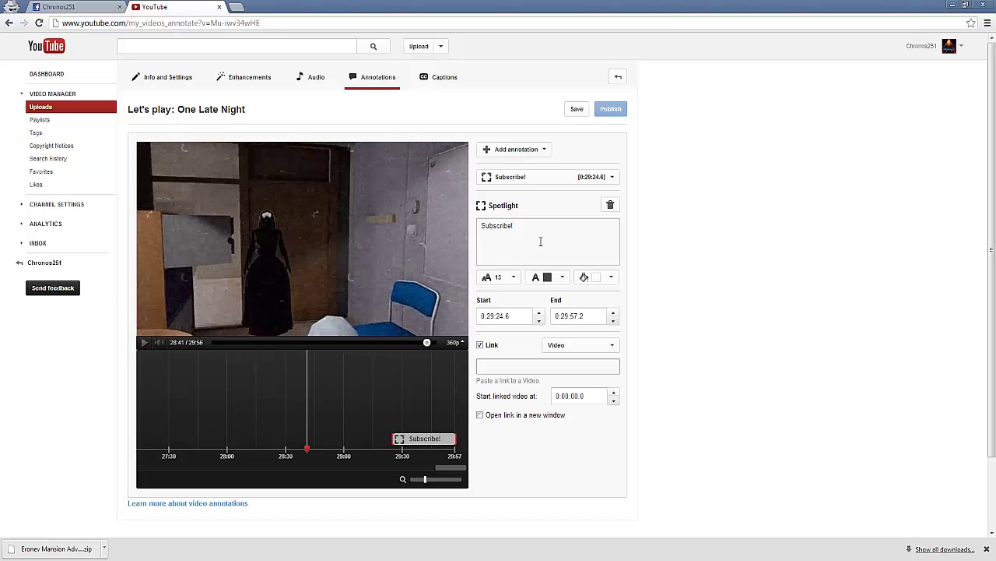
{"action": "left_click", "coordinate": [597, 348]}
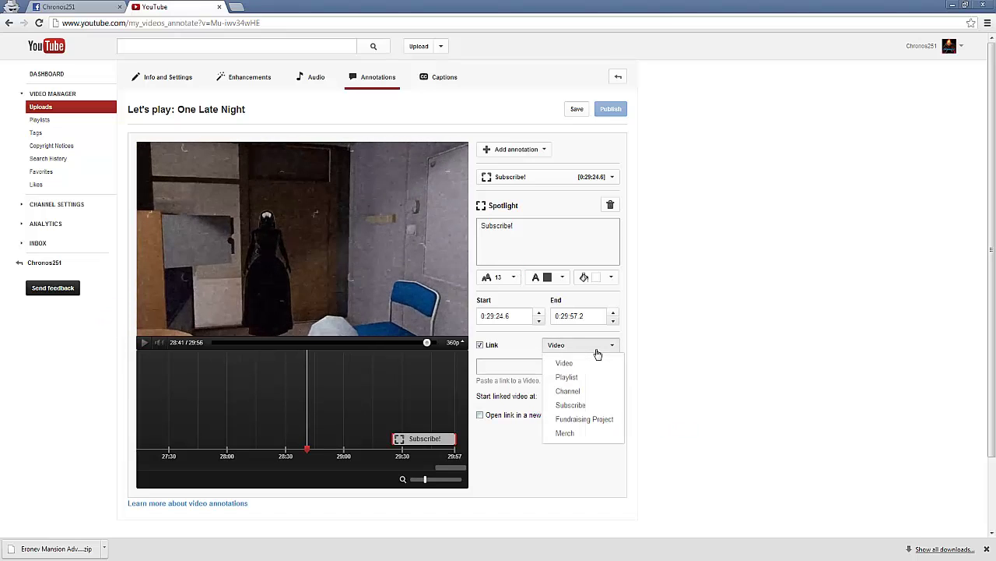
{"action": "left_click", "coordinate": [598, 405]}
{"action": "left_click", "coordinate": [546, 375]}
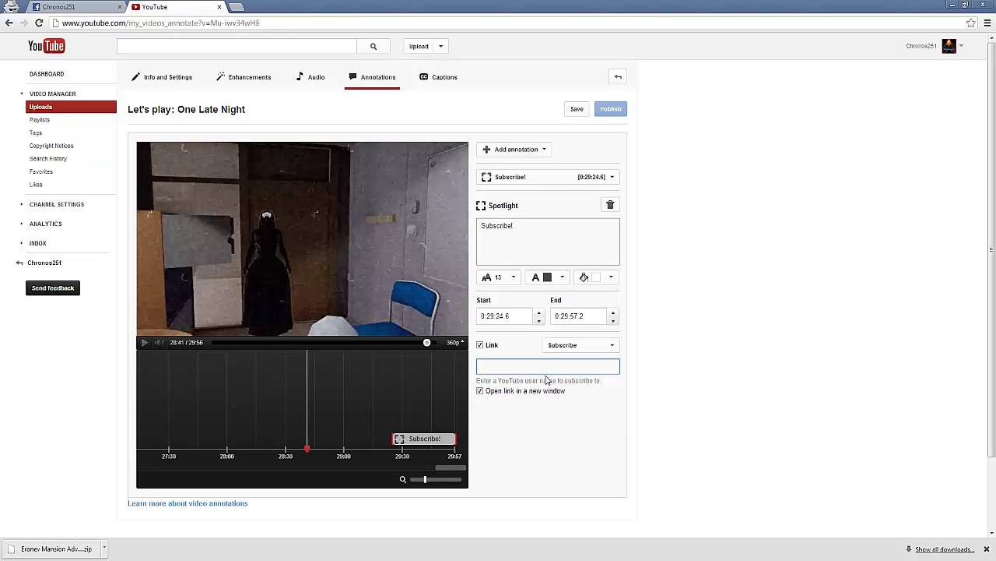
{"action": "type", "text": "Chronos251"}
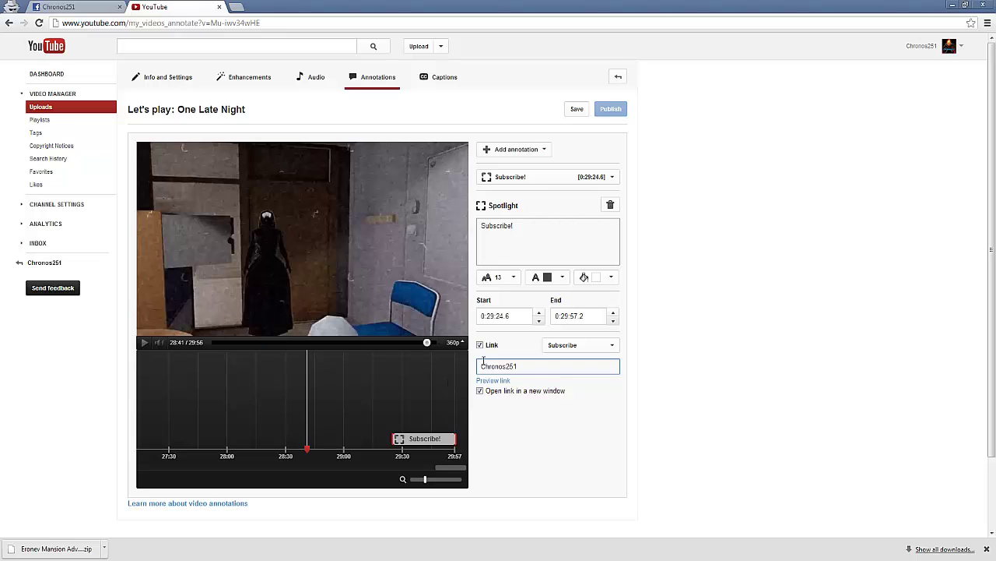
Step: Save and publish the video's annotations
{"action": "left_click", "coordinate": [578, 111]}
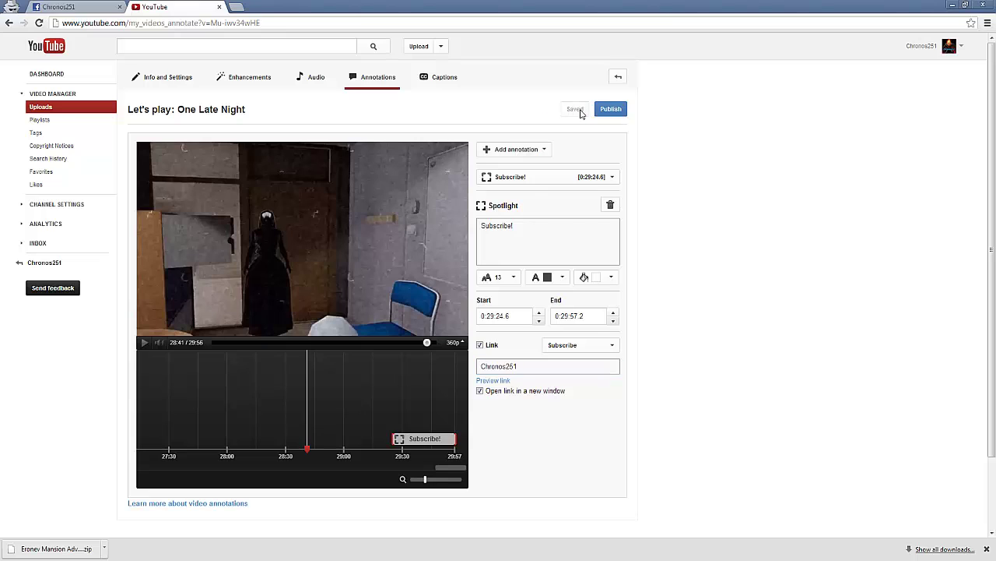
{"action": "left_click", "coordinate": [619, 115]}
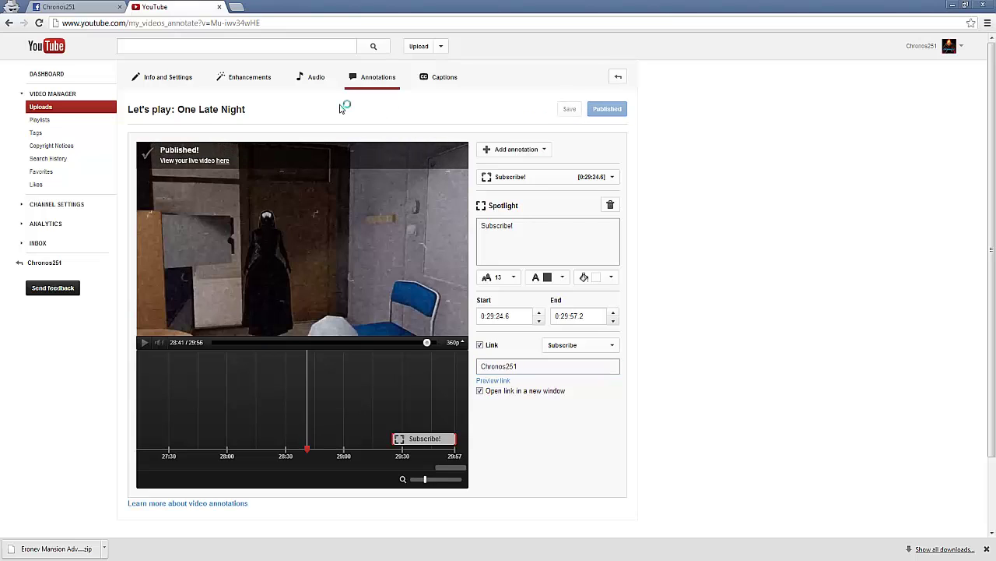
{"action": "left_click", "coordinate": [446, 84]}
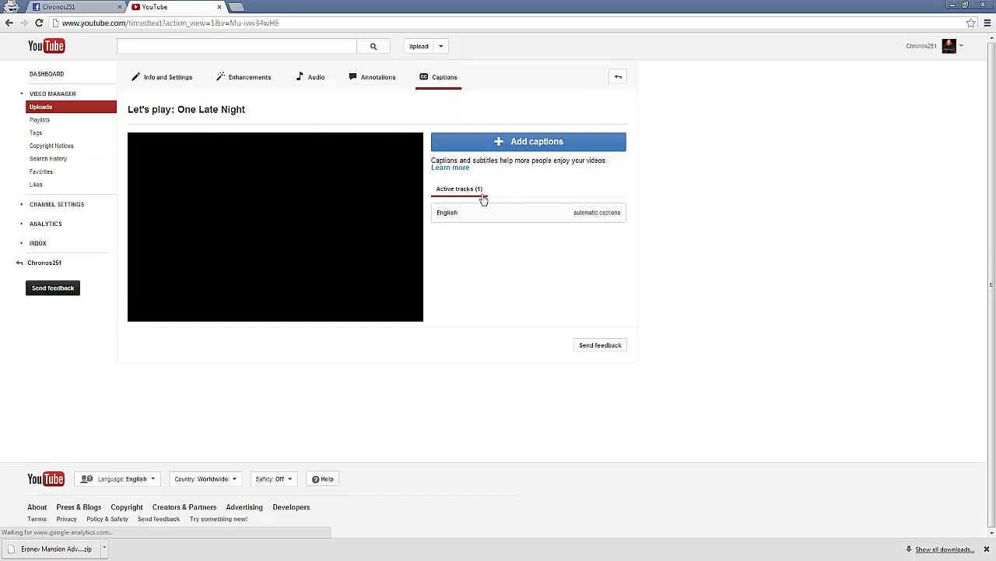
Step: Open the English automatic caption track and preview its 02:28 line, then pause
{"action": "left_click", "coordinate": [514, 219]}
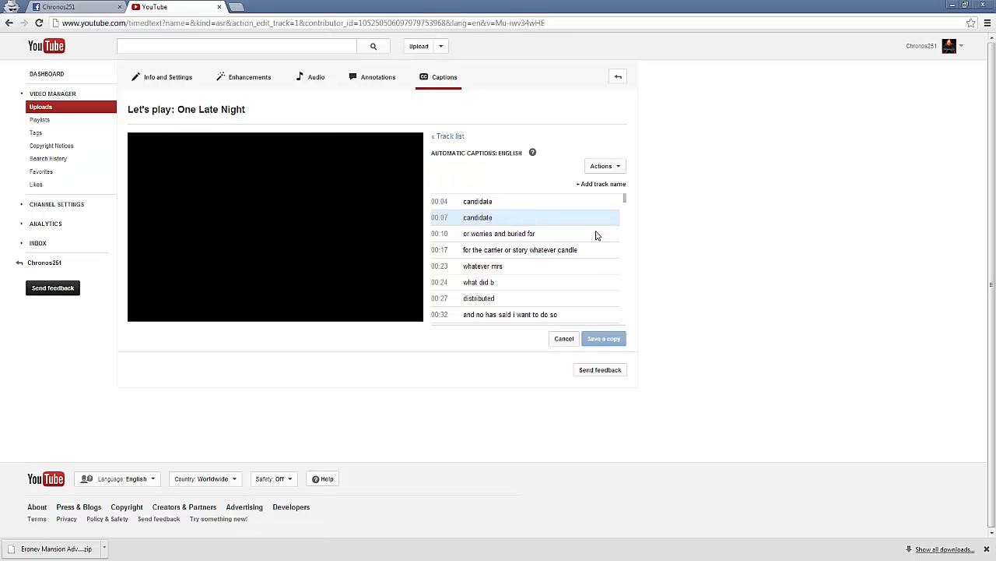
{"action": "scroll", "coordinate": [592, 292], "scroll_direction": "down", "scroll_amount": 10}
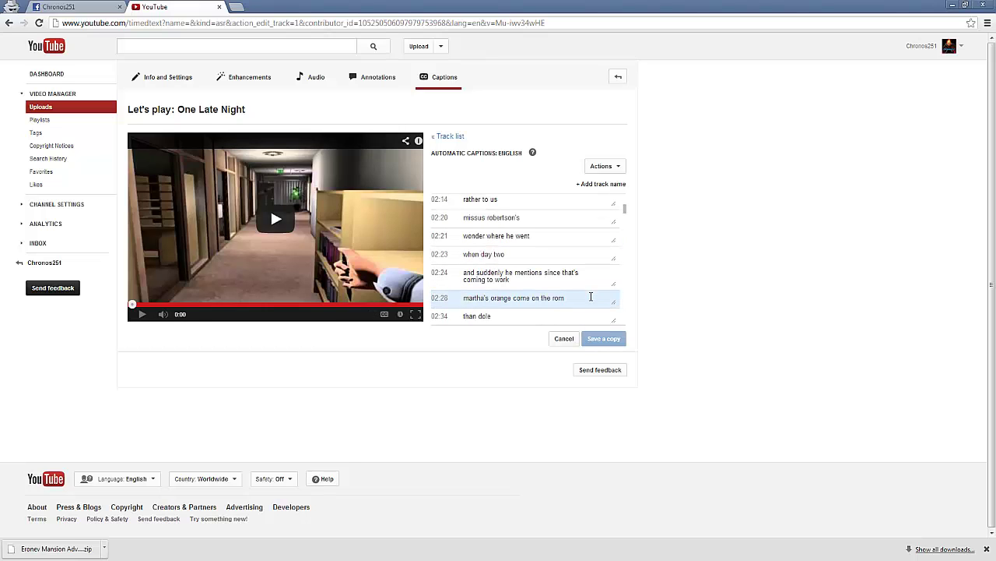
{"action": "scroll", "coordinate": [590, 296], "scroll_direction": "down", "scroll_amount": 2}
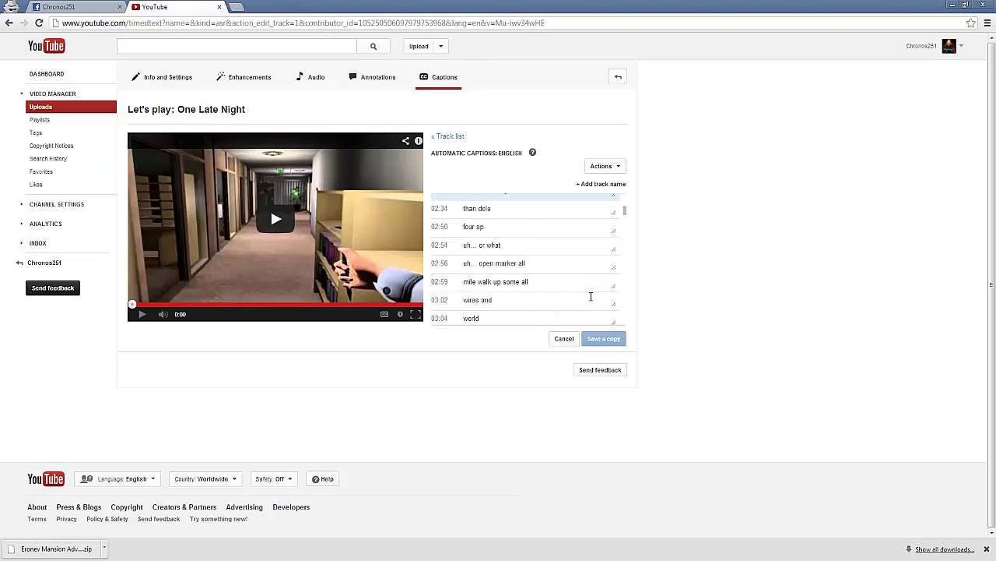
{"action": "scroll", "coordinate": [591, 297], "scroll_direction": "up", "scroll_amount": 2}
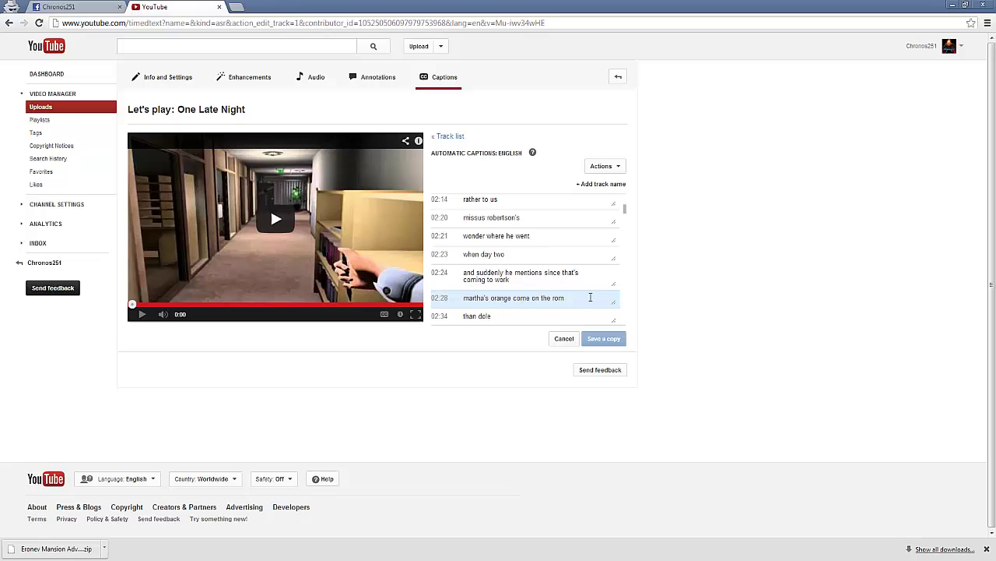
{"action": "left_click", "coordinate": [614, 304]}
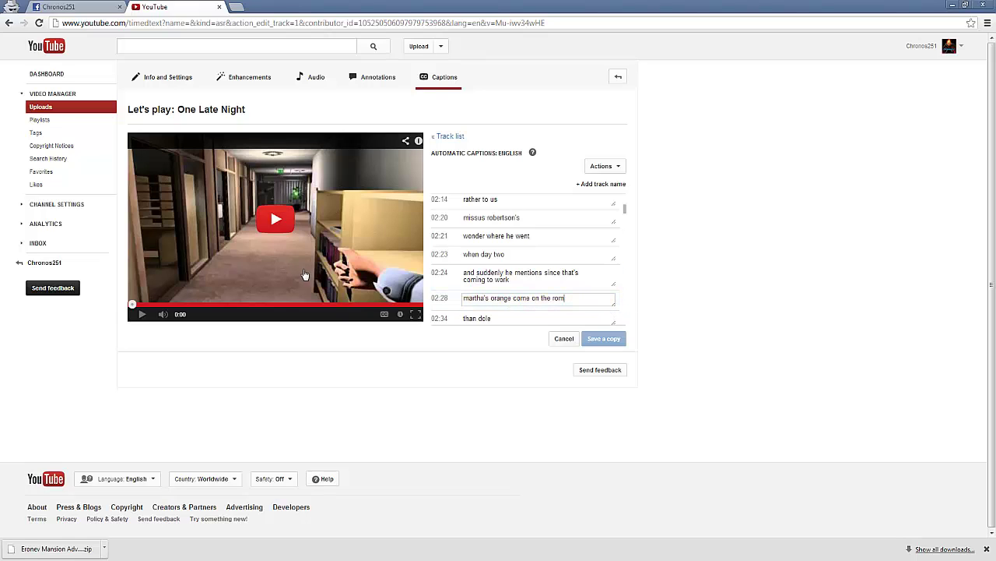
{"action": "left_click", "coordinate": [456, 300]}
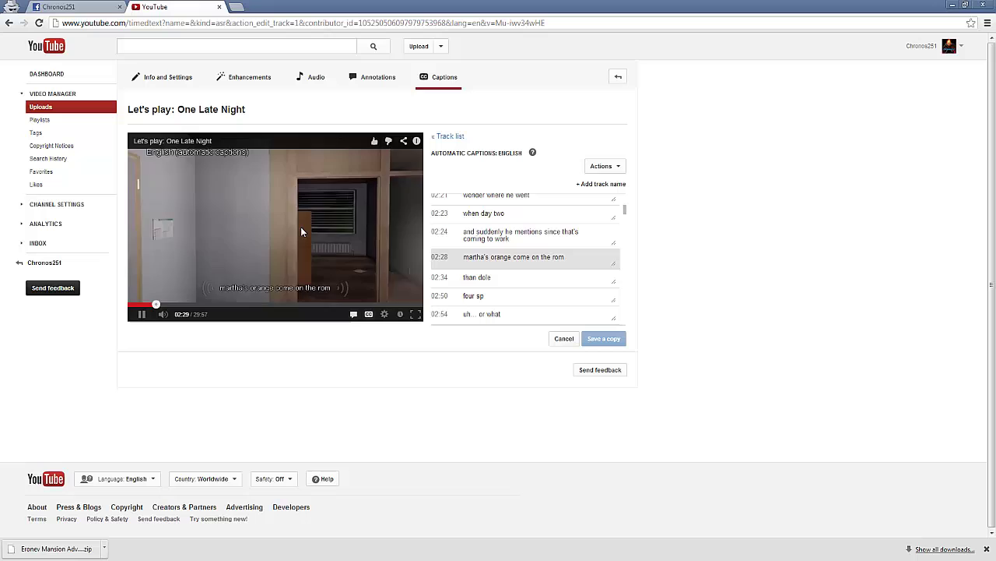
{"action": "left_click", "coordinate": [300, 227]}
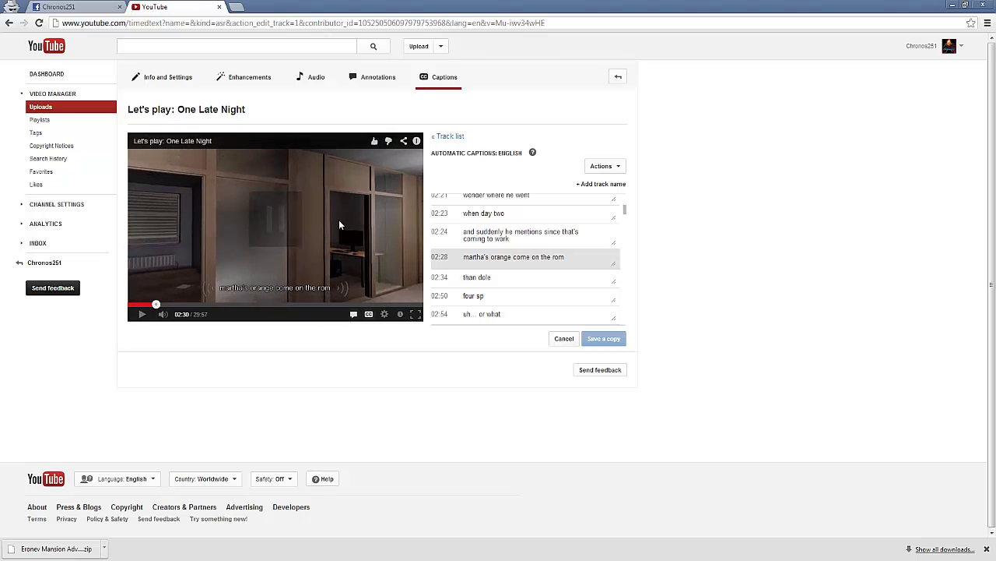
Step: Return to the Video Manager Uploads list from the account menu
{"action": "left_click", "coordinate": [927, 45]}
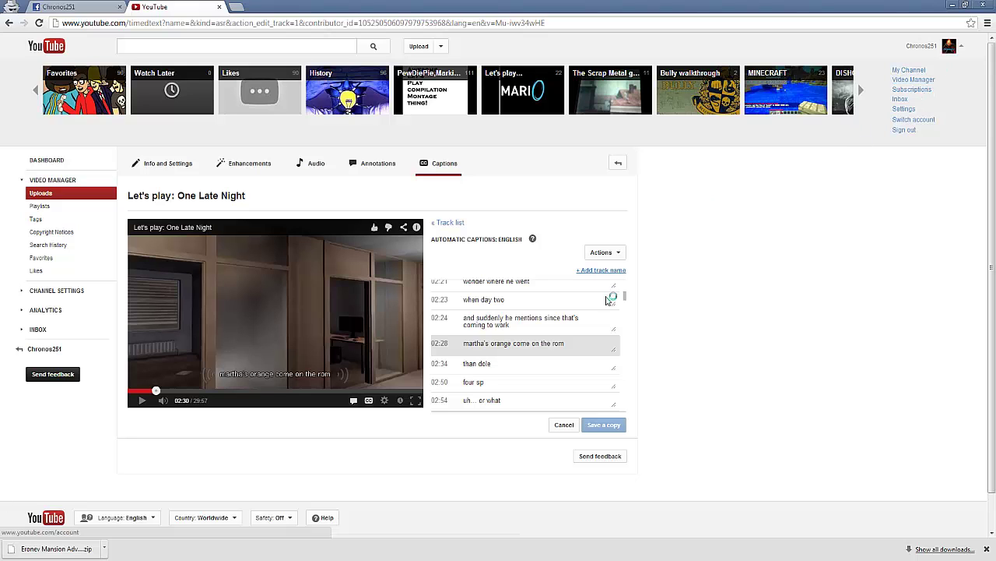
{"action": "scroll", "coordinate": [557, 333], "scroll_direction": "down", "scroll_amount": 3}
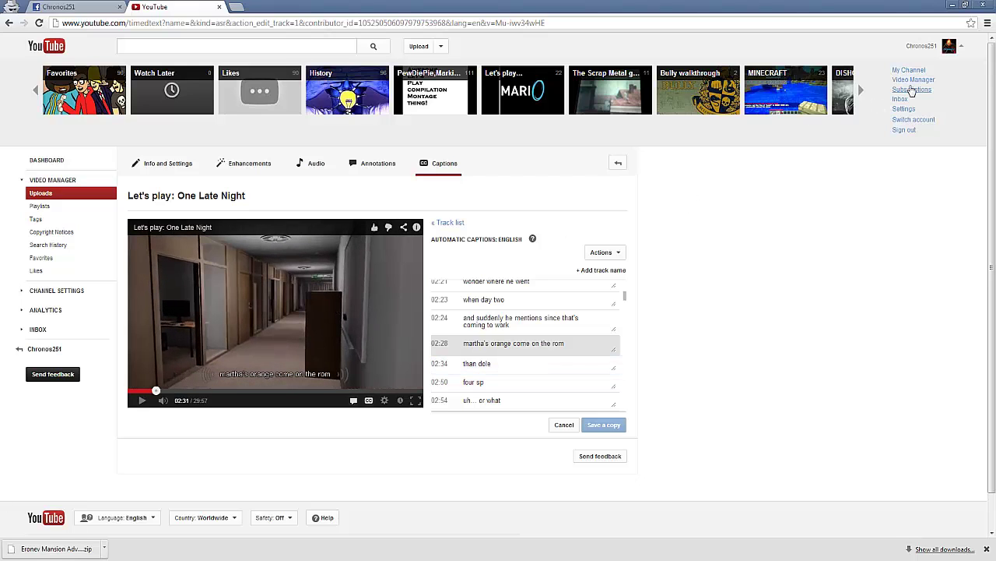
{"action": "left_click", "coordinate": [913, 82]}
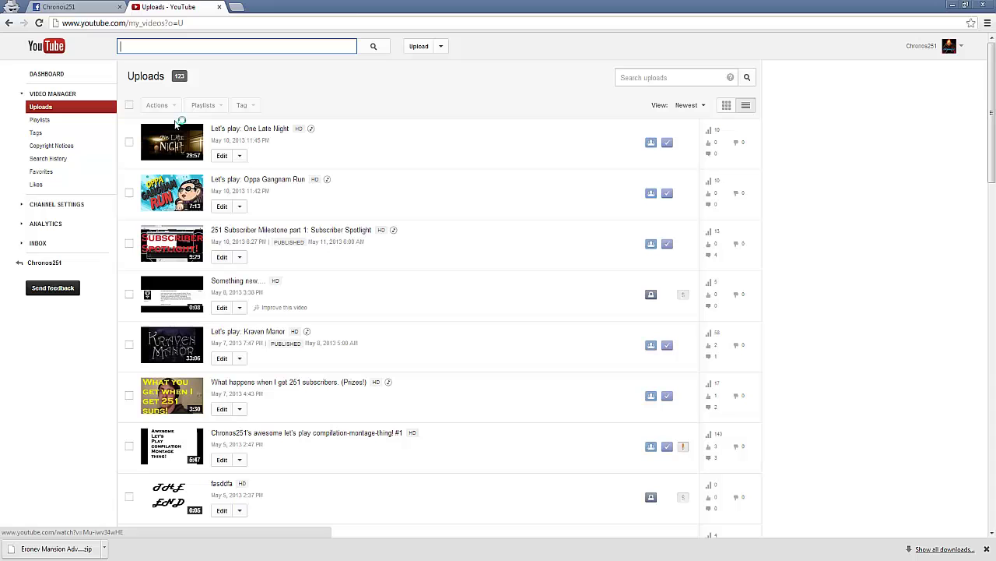
Step: Open the One Late Night watch page, like it, close the ad and pause
{"action": "left_click", "coordinate": [171, 146]}
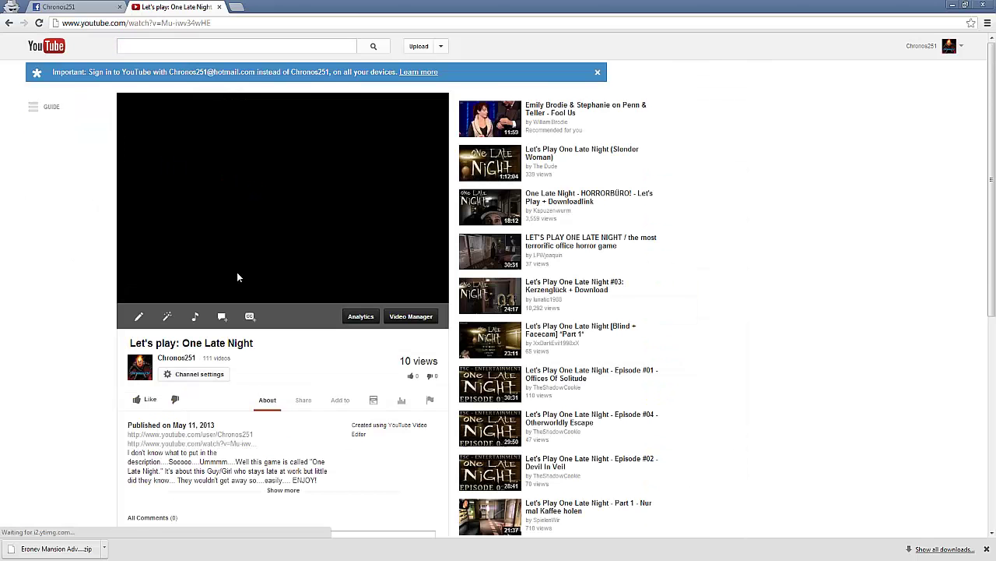
{"action": "scroll", "coordinate": [436, 369], "scroll_direction": "down", "scroll_amount": 3}
{"action": "scroll", "coordinate": [283, 349], "scroll_direction": "up", "scroll_amount": 2}
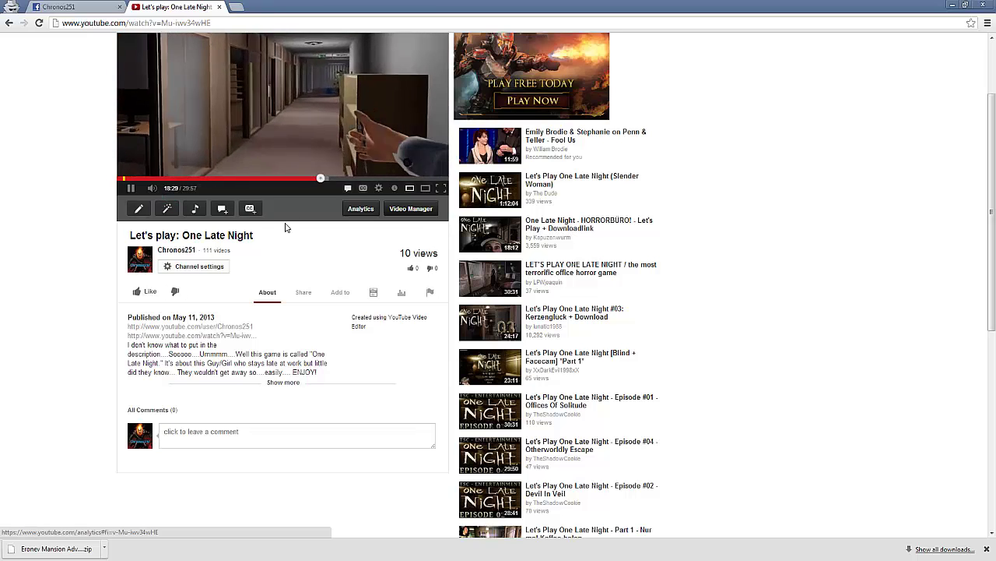
{"action": "left_click", "coordinate": [147, 291]}
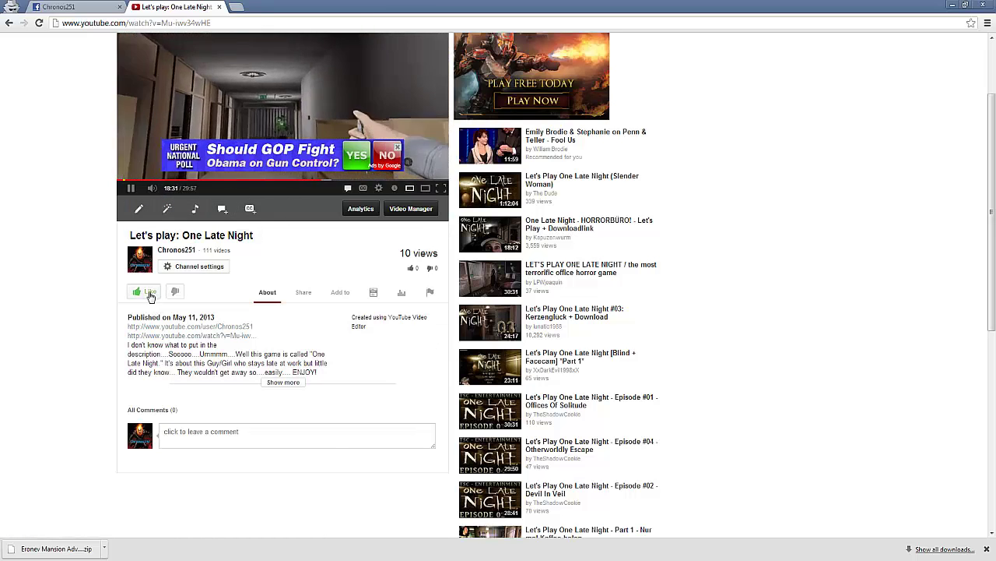
{"action": "left_click", "coordinate": [354, 444]}
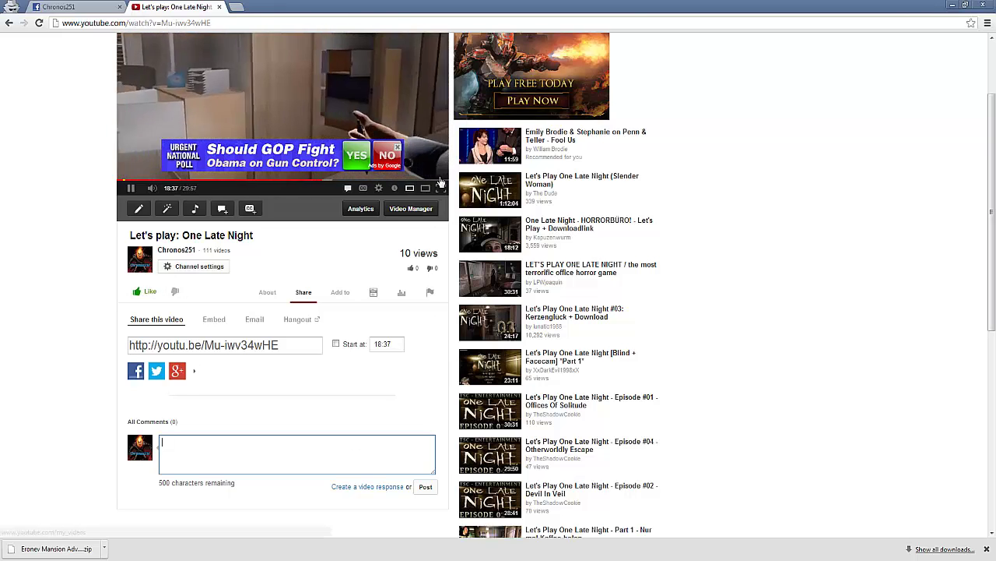
{"action": "left_click", "coordinate": [397, 146]}
{"action": "left_click", "coordinate": [342, 117]}
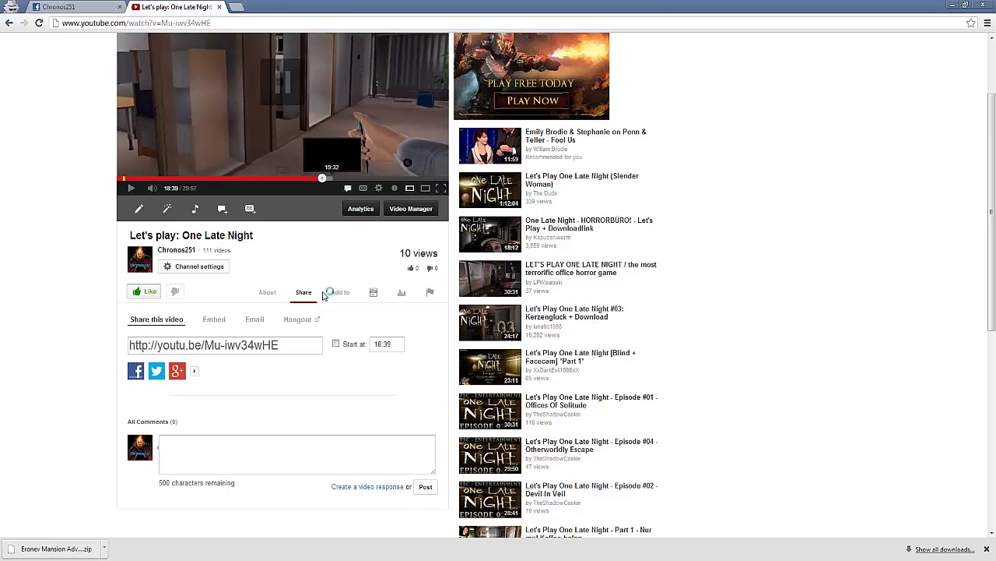
{"action": "left_click", "coordinate": [282, 463]}
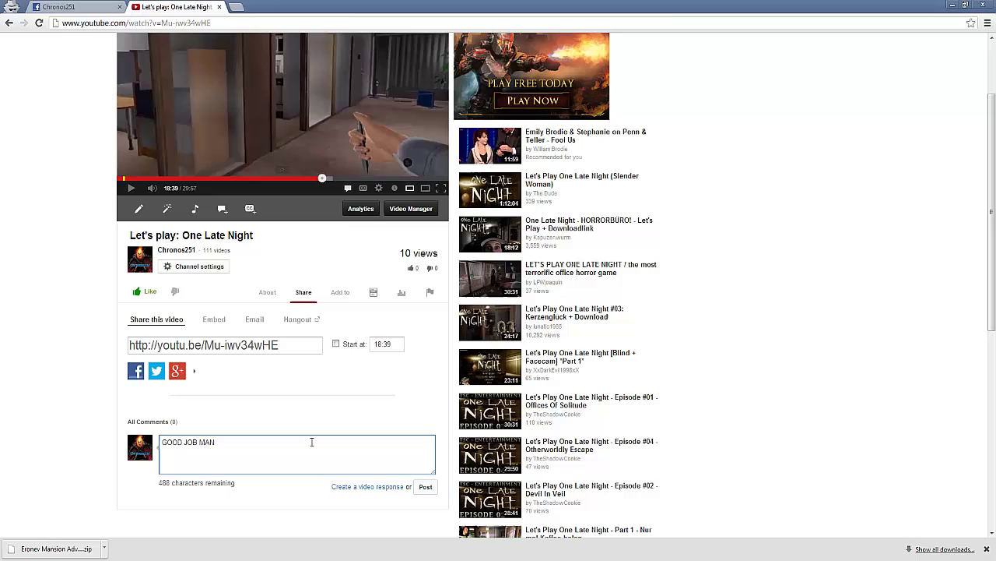
Step: Draft the comment 'Wowe definatly going to play thi' and fix 'definatly' via spelling suggestion
{"action": "key", "text": "BackSpace"}
{"action": "key", "text": "BackSpace"}
{"action": "key", "text": "BackSpace"}
{"action": "key", "text": "BackSpace"}
{"action": "key", "text": "BackSpace"}
{"action": "key", "text": "BackSpace"}
{"action": "key", "text": "BackSpace"}
{"action": "key", "text": "BackSpace"}
{"action": "key", "text": "BackSpace"}
{"action": "key", "text": "BackSpace"}
{"action": "key", "text": "BackSpace"}
{"action": "type", "text": "Wowe"}
{"action": "key", "text": "BackSpace"}
{"action": "key", "text": "BackSpace"}
{"action": "type", "text": "definatly going to play this :D"}
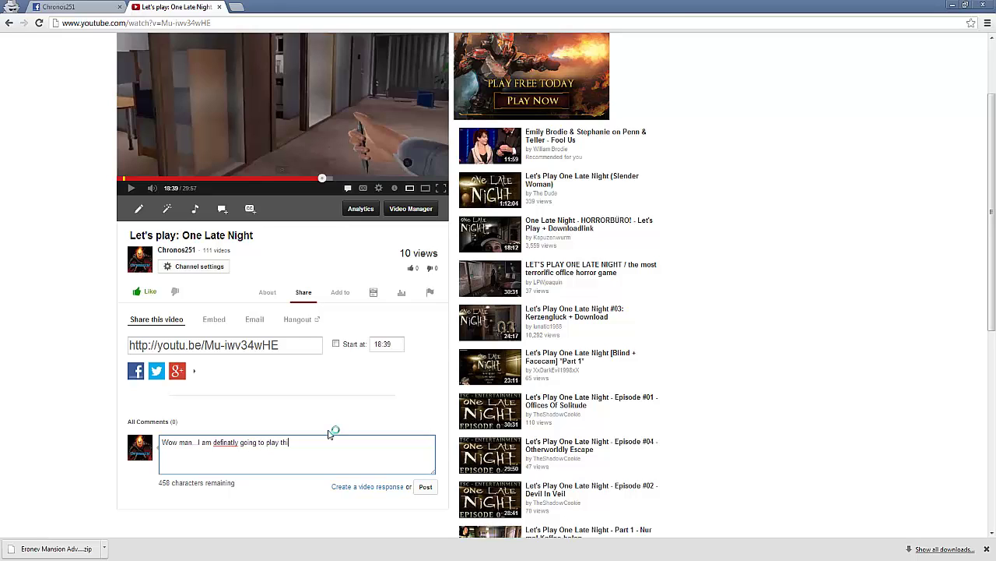
{"action": "right_click", "coordinate": [228, 444]}
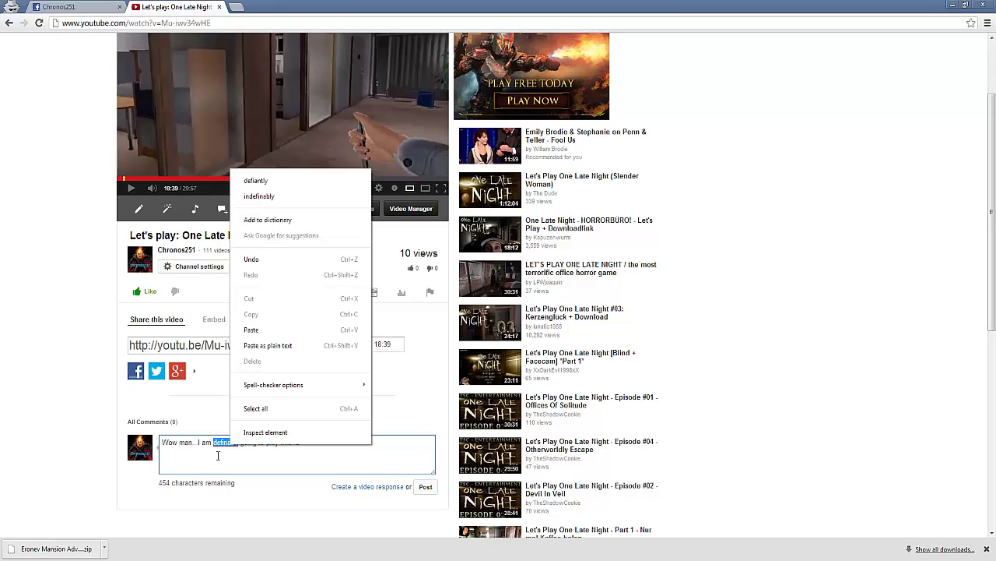
{"action": "left_click", "coordinate": [282, 181]}
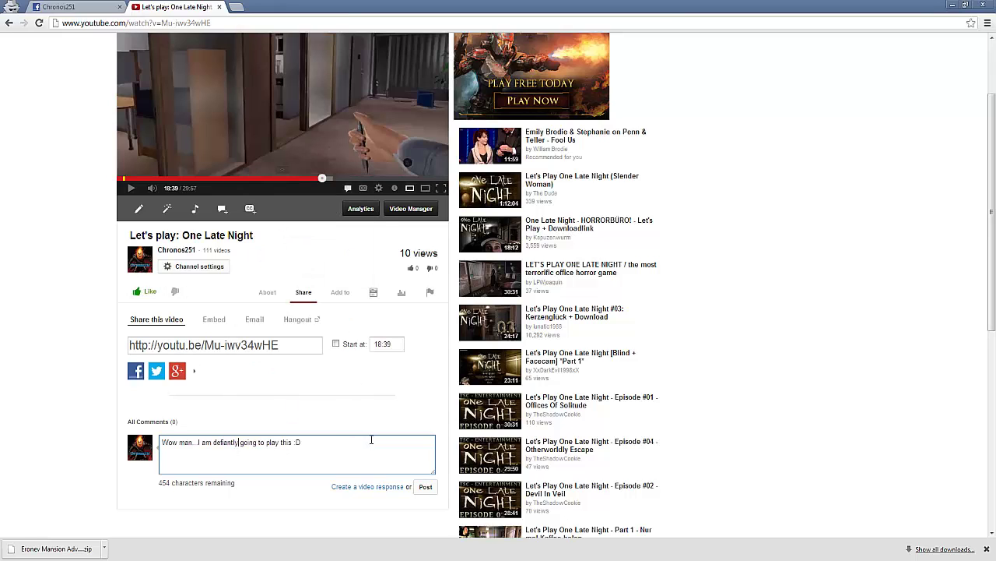
Step: Delete the drafted comment text, leaving the comment box empty
{"action": "left_click_drag", "start_coordinate": [371, 440], "coordinate": [170, 443]}
{"action": "key", "text": "BackSpace"}
{"action": "key", "text": "BackSpace"}
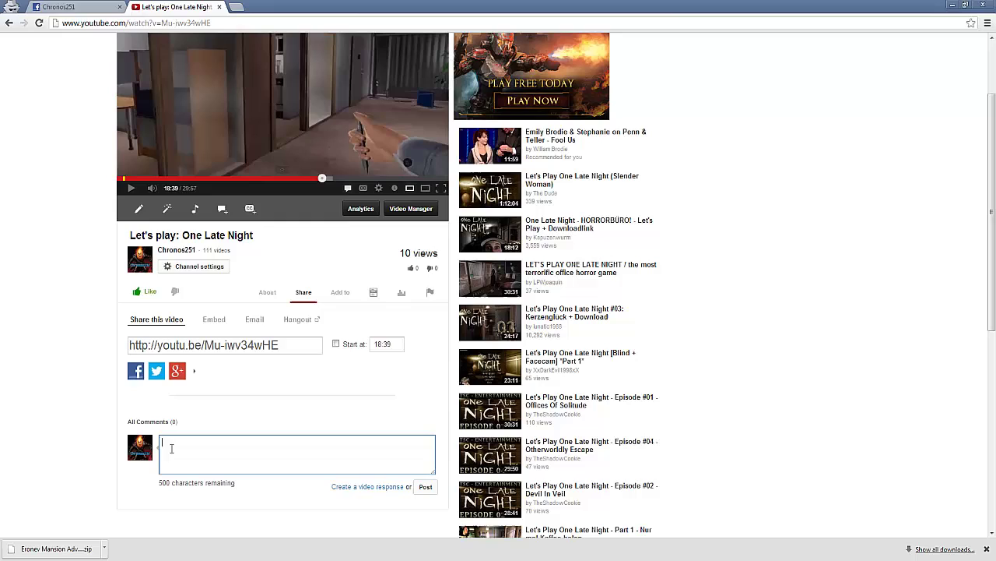
{"action": "scroll", "coordinate": [556, 379], "scroll_direction": "up", "scroll_amount": 1}
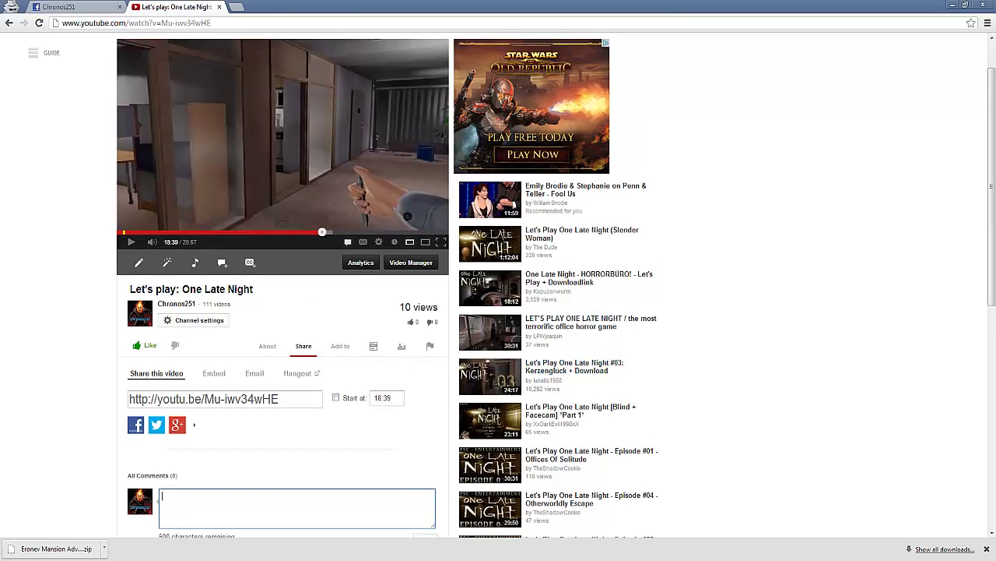
{"action": "left_click", "coordinate": [400, 545]}
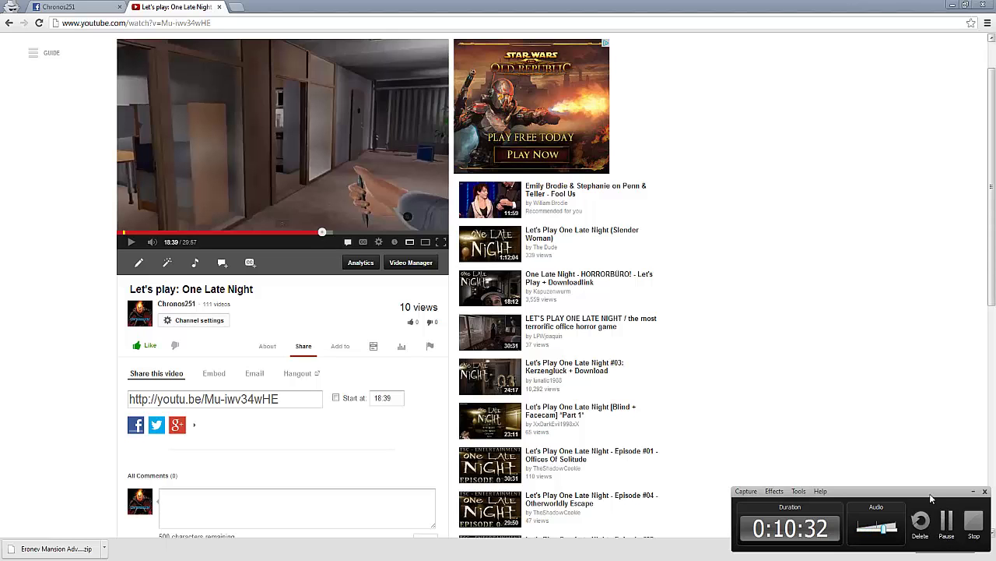
Step: Go back to The Official Sub 4 Sub Youtube Channel Video page
{"action": "right_click", "coordinate": [880, 356]}
{"action": "left_click", "coordinate": [895, 367]}
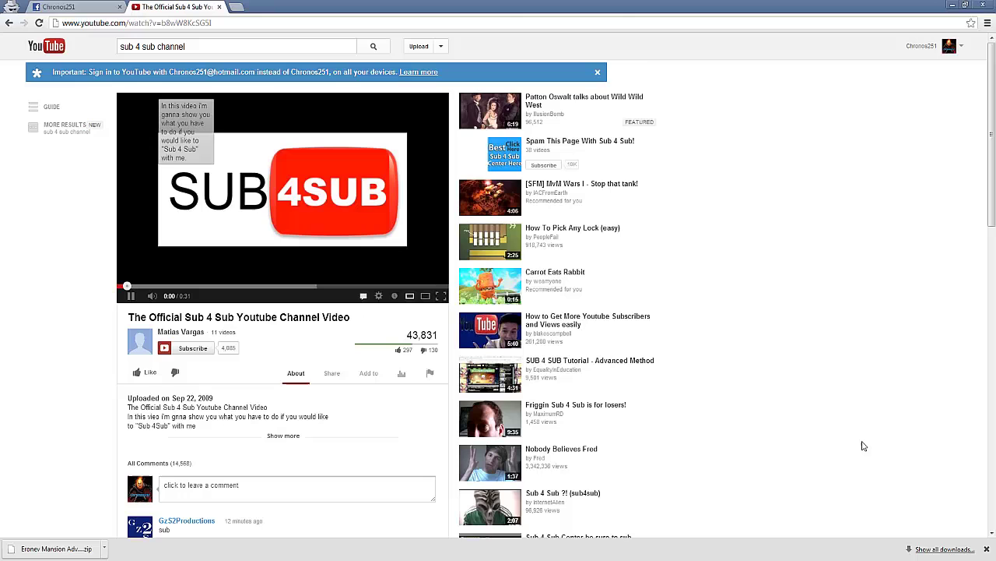
{"action": "scroll", "coordinate": [252, 249], "scroll_direction": "down", "scroll_amount": 5}
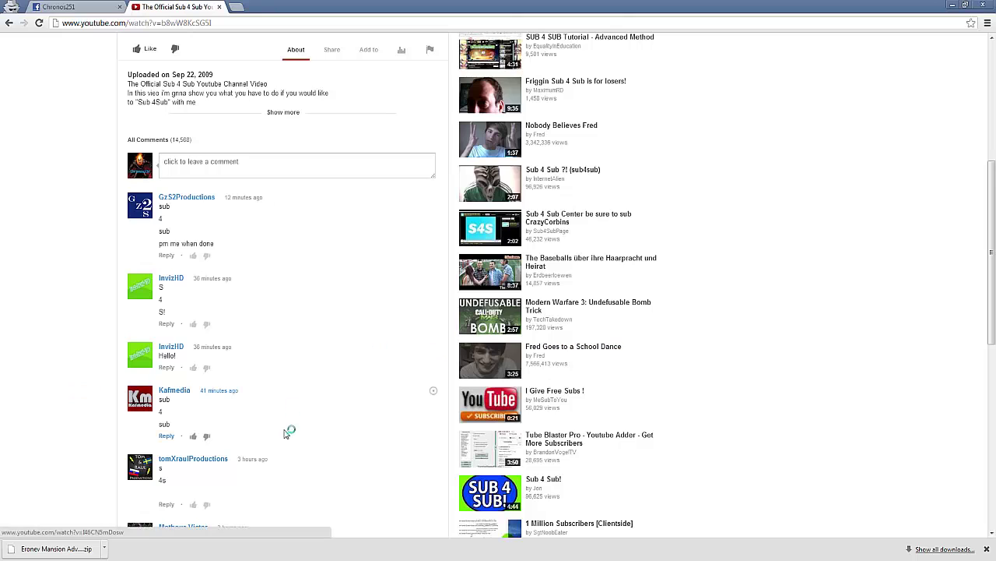
{"action": "scroll", "coordinate": [285, 369], "scroll_direction": "up", "scroll_amount": 5}
{"action": "scroll", "coordinate": [406, 296], "scroll_direction": "down", "scroll_amount": 5}
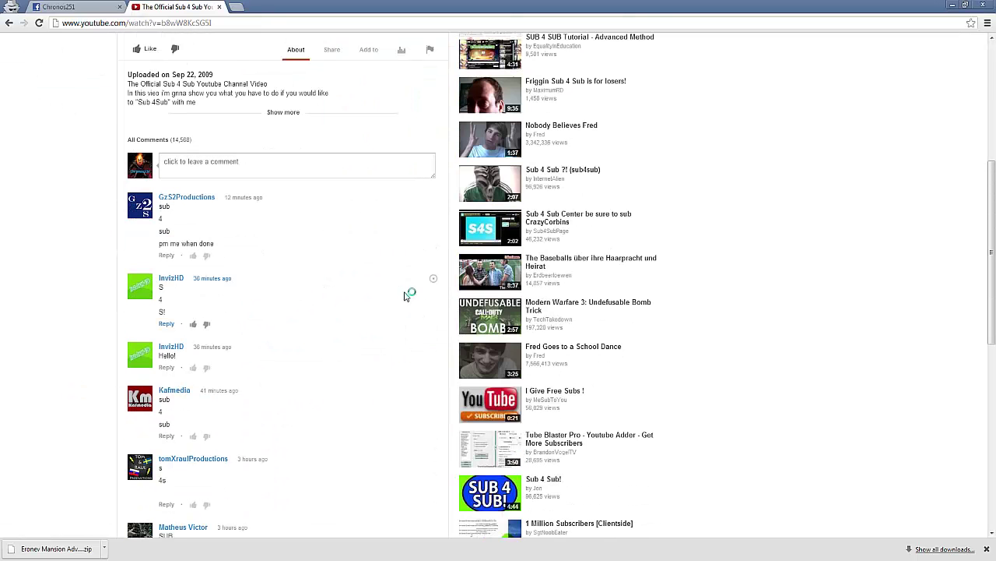
Step: Click into its comment box, then open the account menu
{"action": "left_click", "coordinate": [316, 165]}
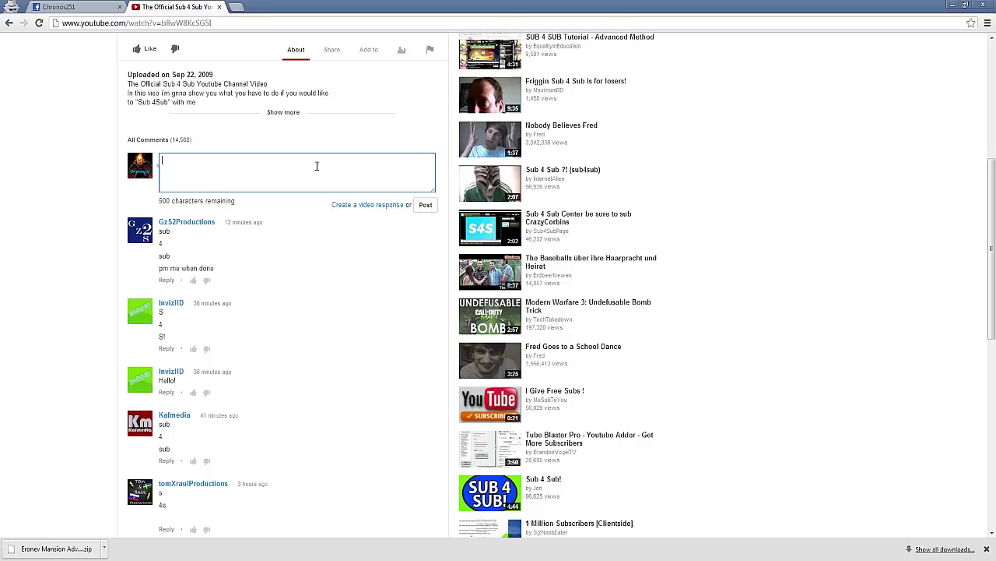
{"action": "scroll", "coordinate": [316, 165], "scroll_direction": "up", "scroll_amount": 5}
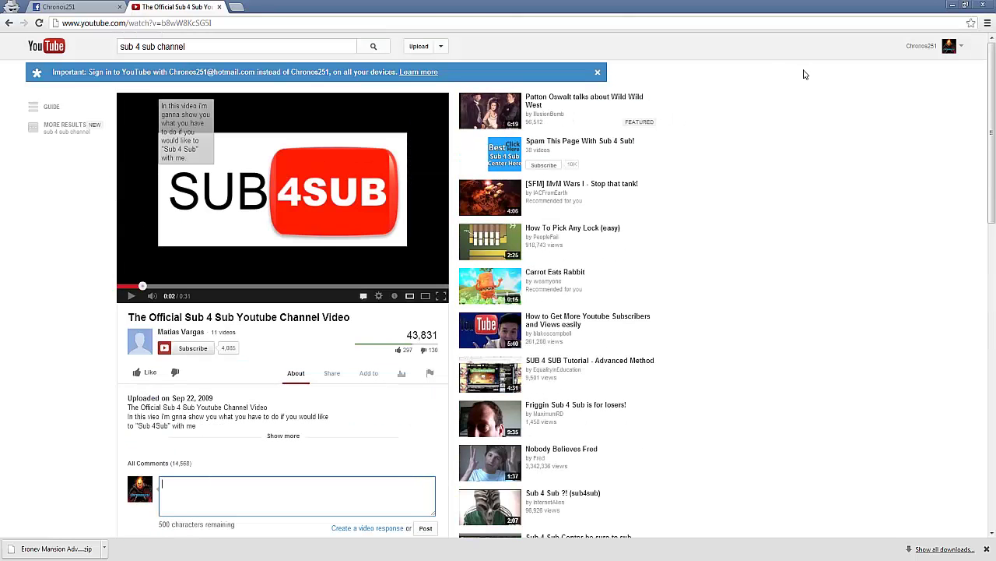
{"action": "left_click", "coordinate": [948, 48]}
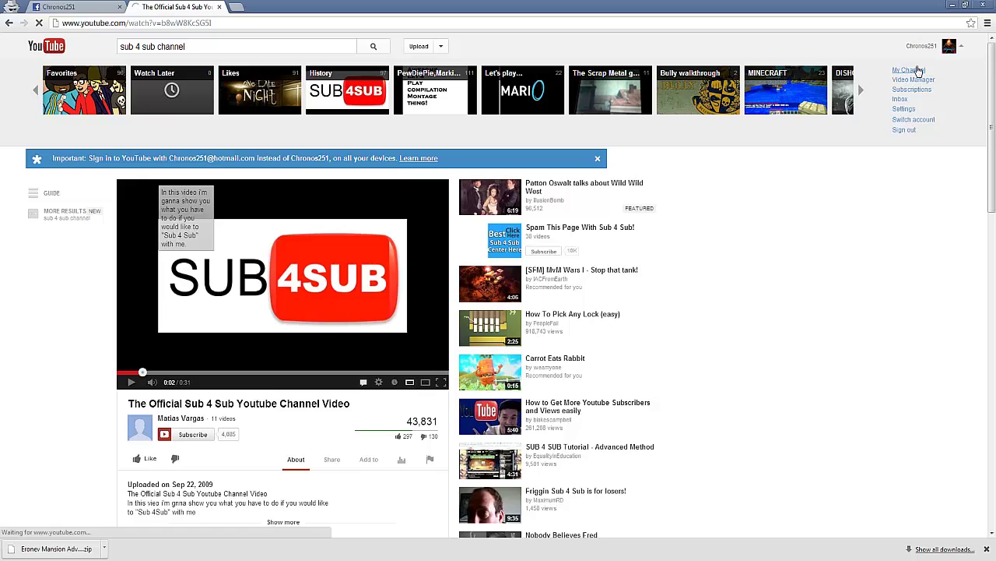
Step: Go to My Channel and pause, then resume, the featured video
{"action": "left_click", "coordinate": [919, 70]}
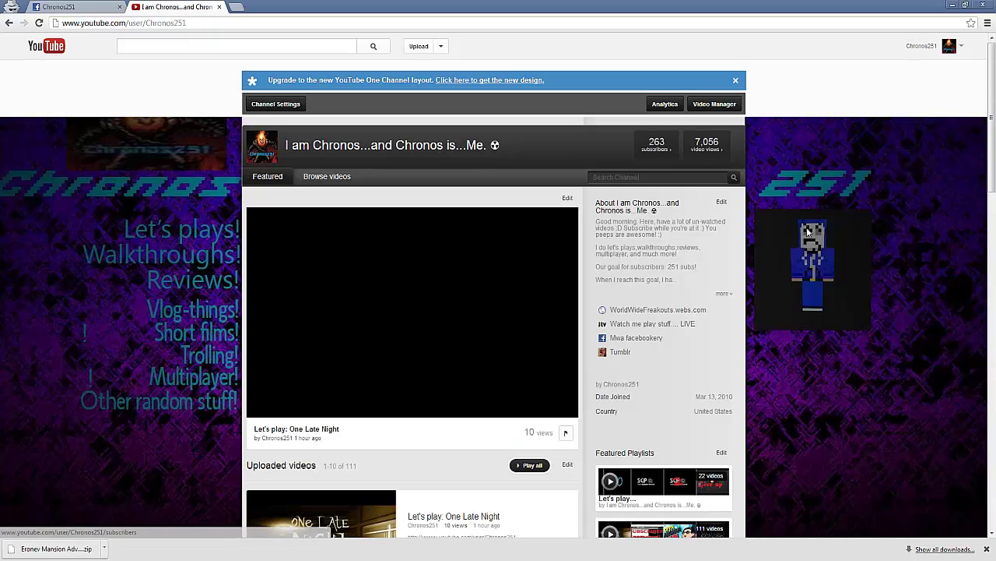
{"action": "left_click", "coordinate": [572, 276]}
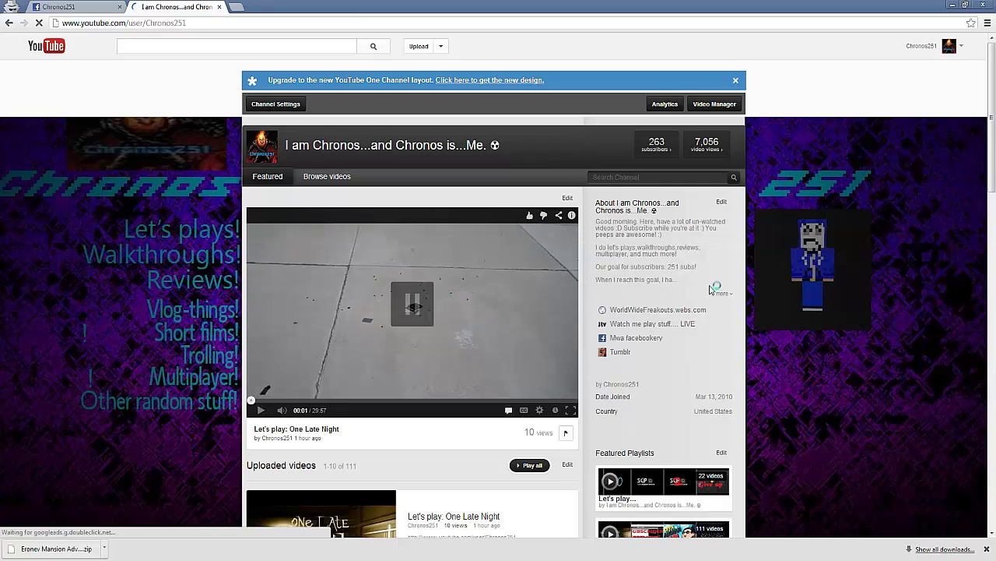
{"action": "left_click", "coordinate": [422, 277]}
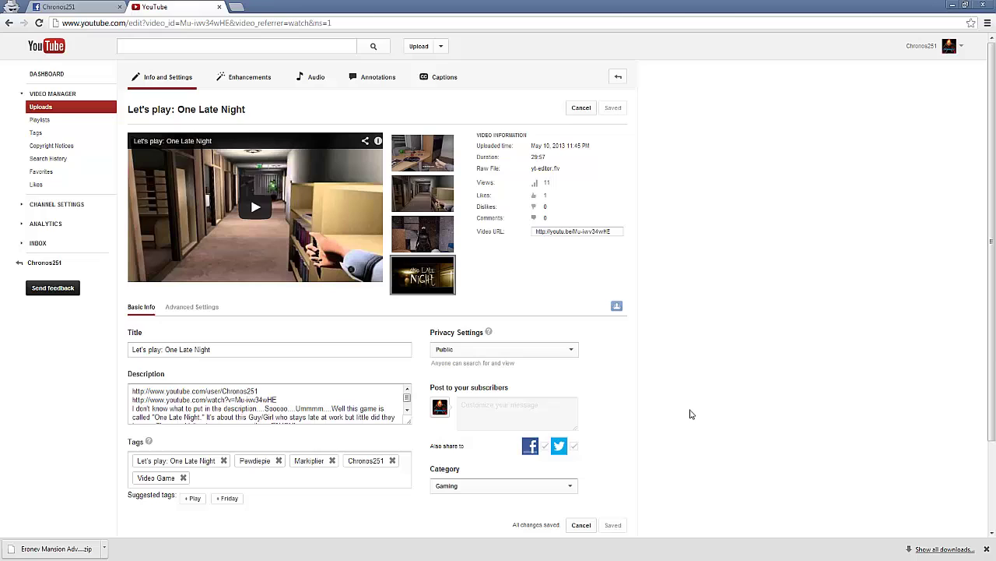
Step: Leave privacy on Public and head to My Channel, triggering the unsaved-changes warning
{"action": "left_click", "coordinate": [556, 351]}
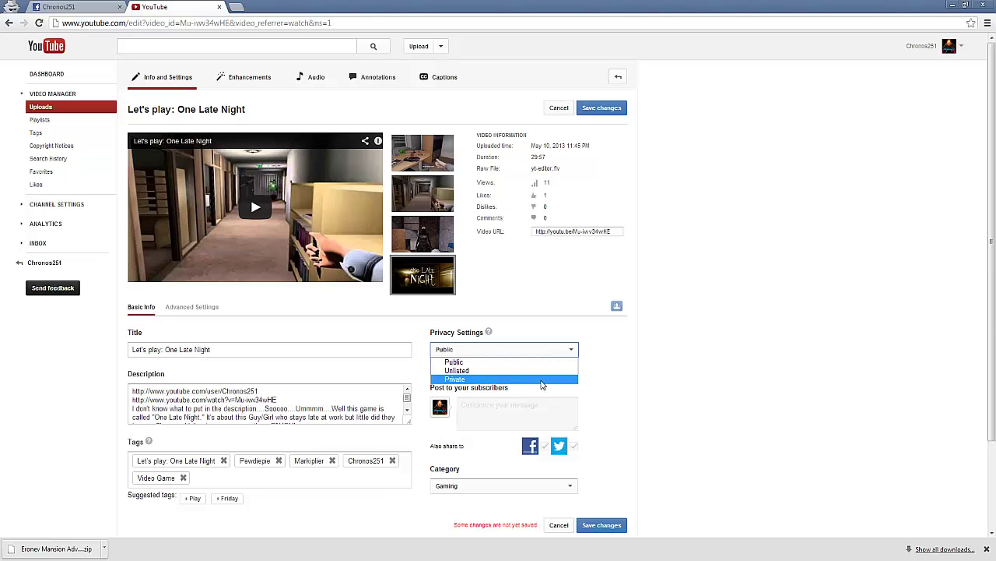
{"action": "left_click", "coordinate": [549, 348]}
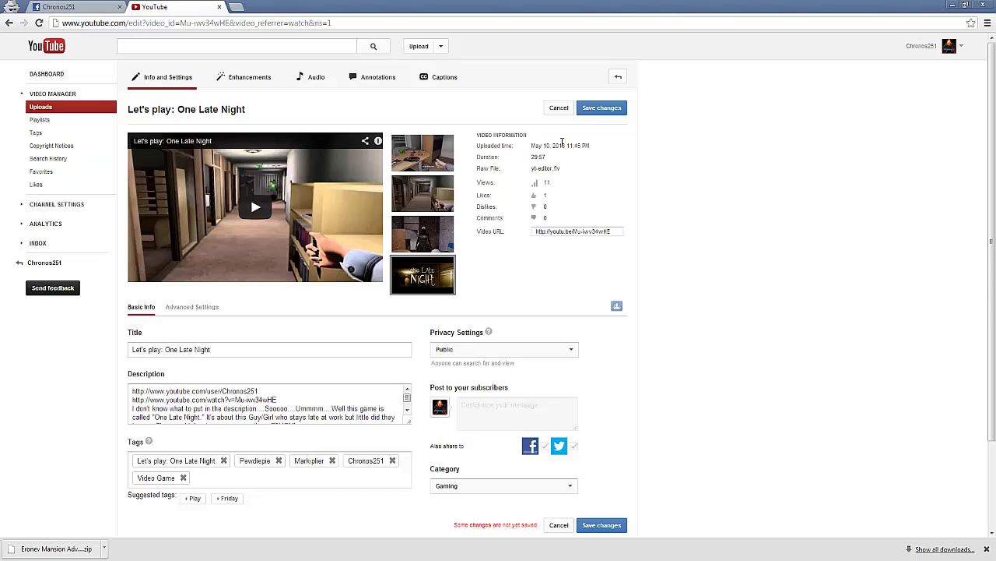
{"action": "left_click_drag", "start_coordinate": [561, 145], "coordinate": [607, 136]}
{"action": "left_click", "coordinate": [591, 155]}
{"action": "left_click", "coordinate": [952, 48]}
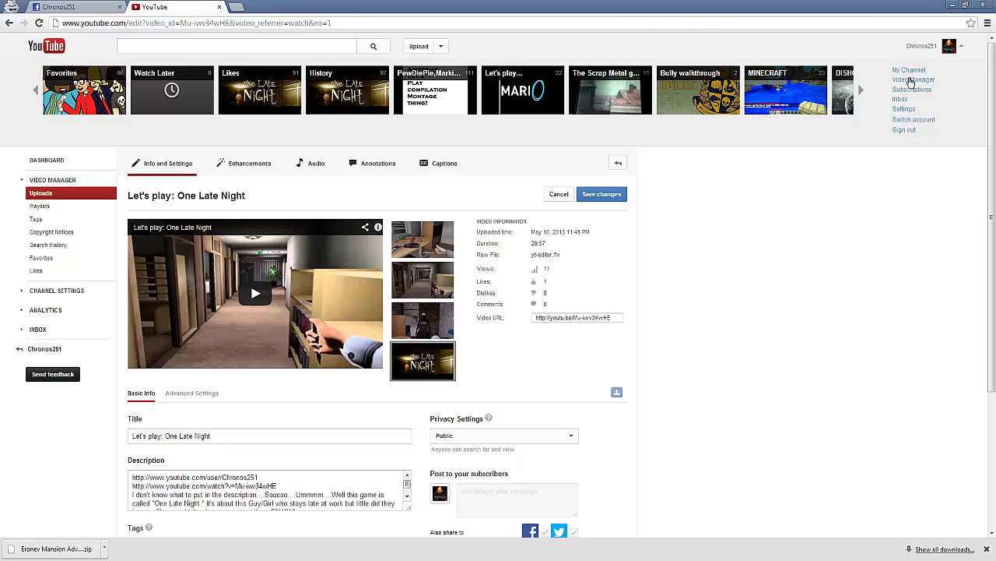
{"action": "left_click", "coordinate": [907, 69]}
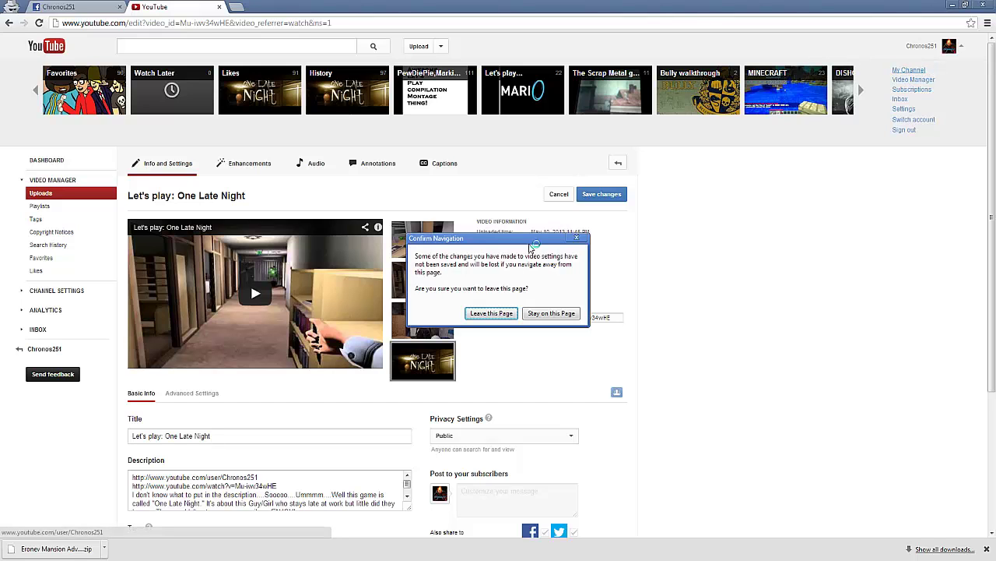
Step: Leave the edit page unsaved, pause the featured video, and open Video Manager Uploads
{"action": "left_click", "coordinate": [491, 313]}
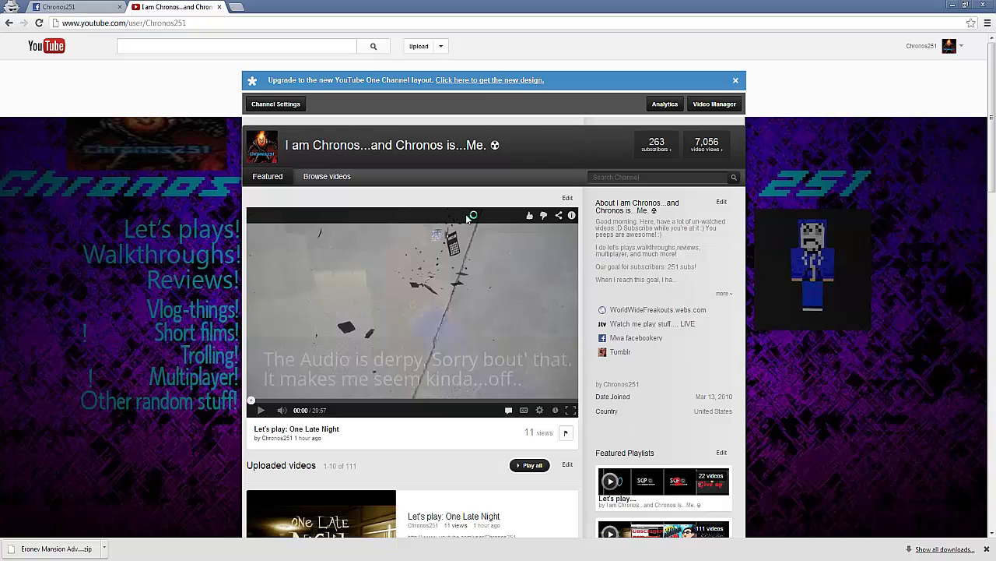
{"action": "left_click", "coordinate": [488, 297]}
{"action": "left_click", "coordinate": [487, 297]}
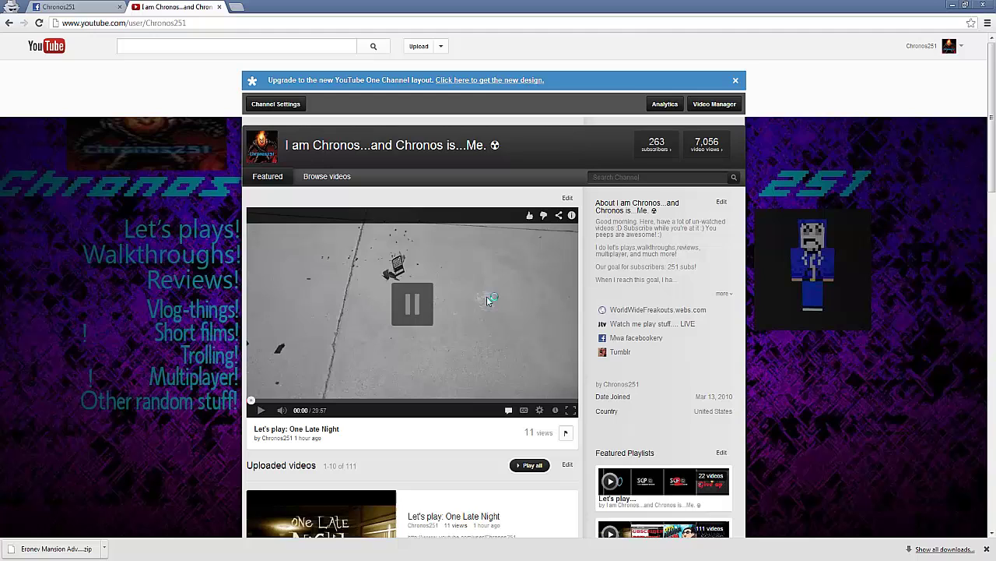
{"action": "scroll", "coordinate": [520, 222], "scroll_direction": "down", "scroll_amount": 2}
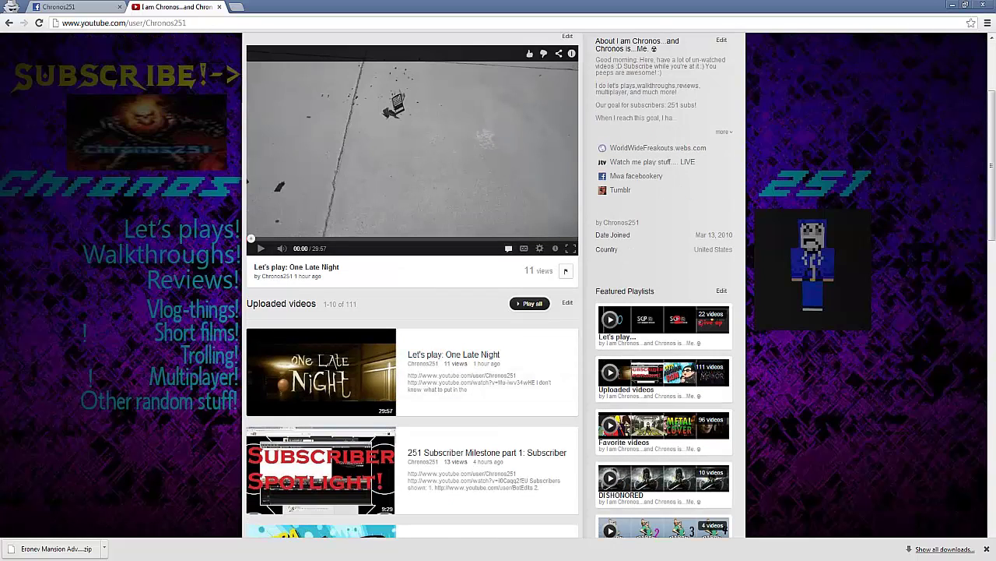
{"action": "left_click", "coordinate": [947, 521]}
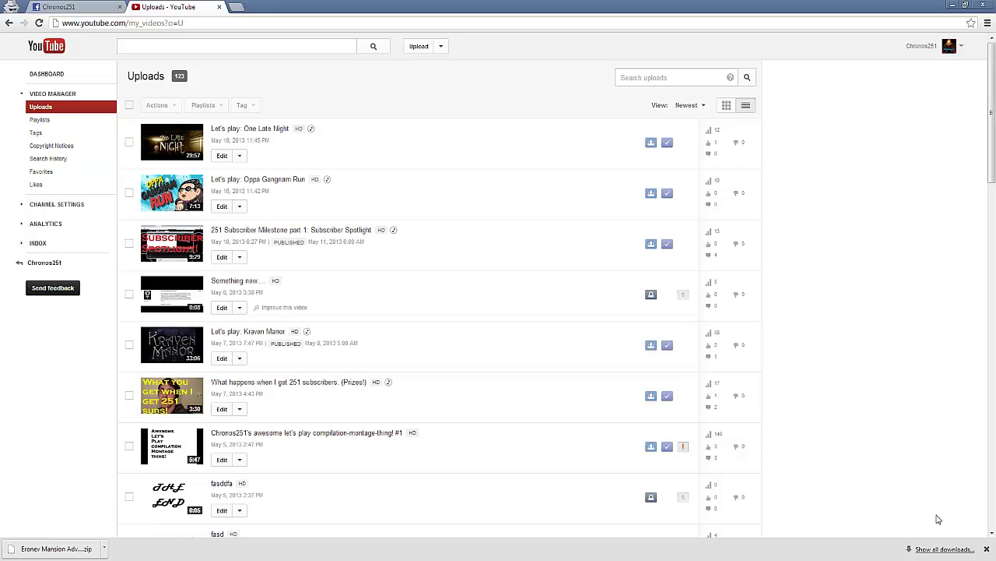
{"action": "scroll", "coordinate": [683, 233], "scroll_direction": "down", "scroll_amount": 1}
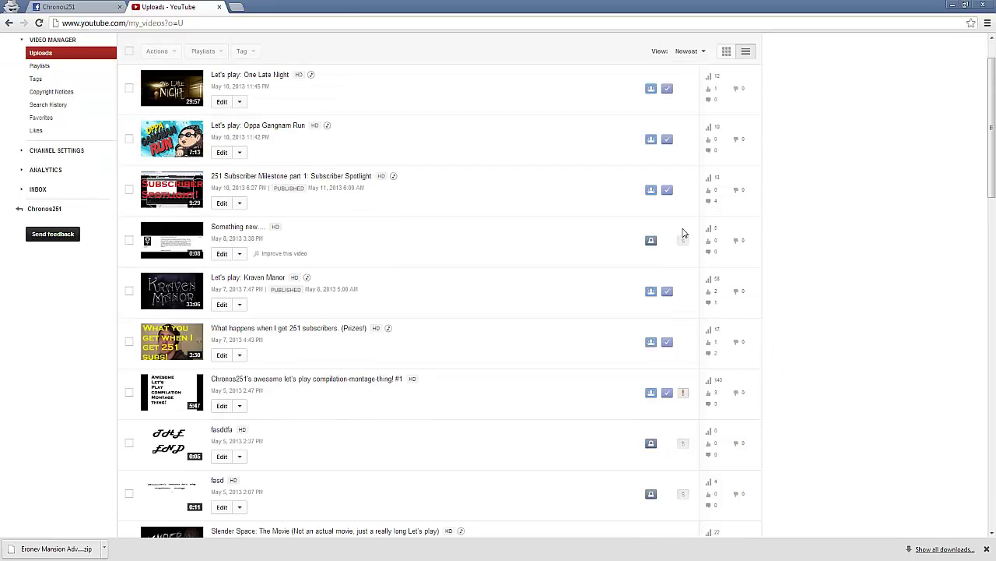
{"action": "scroll", "coordinate": [684, 233], "scroll_direction": "down", "scroll_amount": 3}
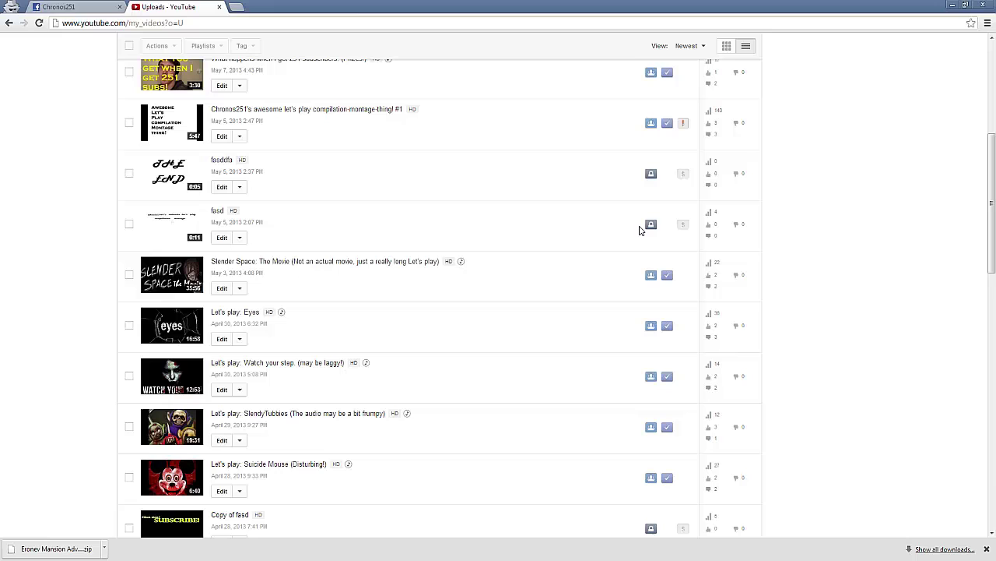
{"action": "scroll", "coordinate": [640, 226], "scroll_direction": "up", "scroll_amount": 10}
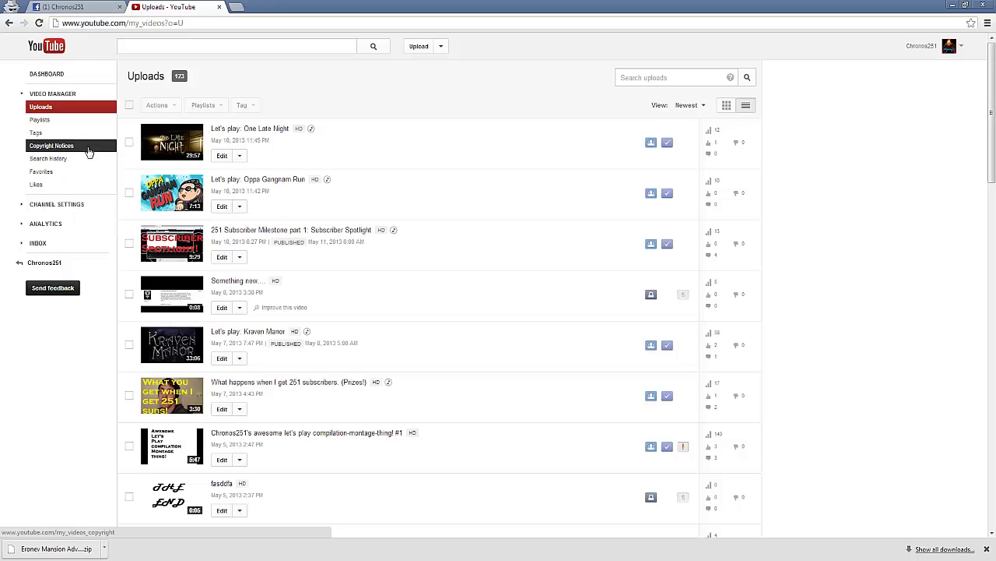
Step: Open the channel's first compilation playlist and highlight its title
{"action": "left_click", "coordinate": [78, 120]}
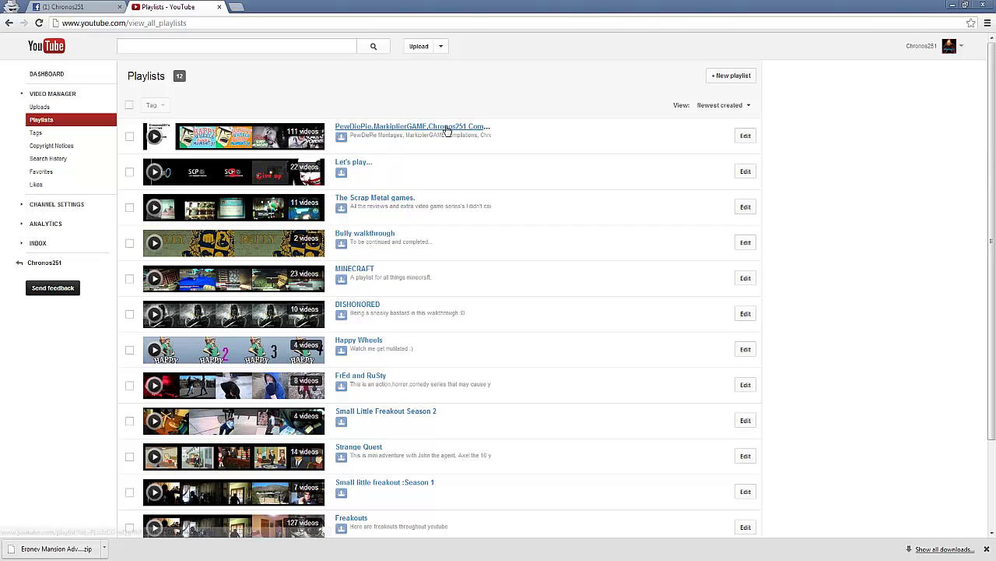
{"action": "left_click", "coordinate": [448, 128]}
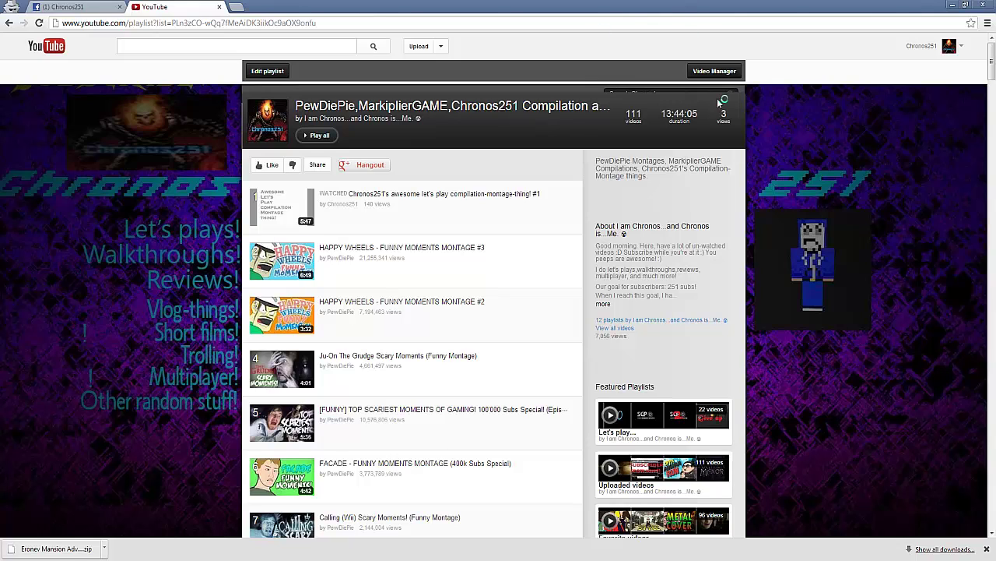
{"action": "left_click_drag", "start_coordinate": [724, 101], "coordinate": [732, 119]}
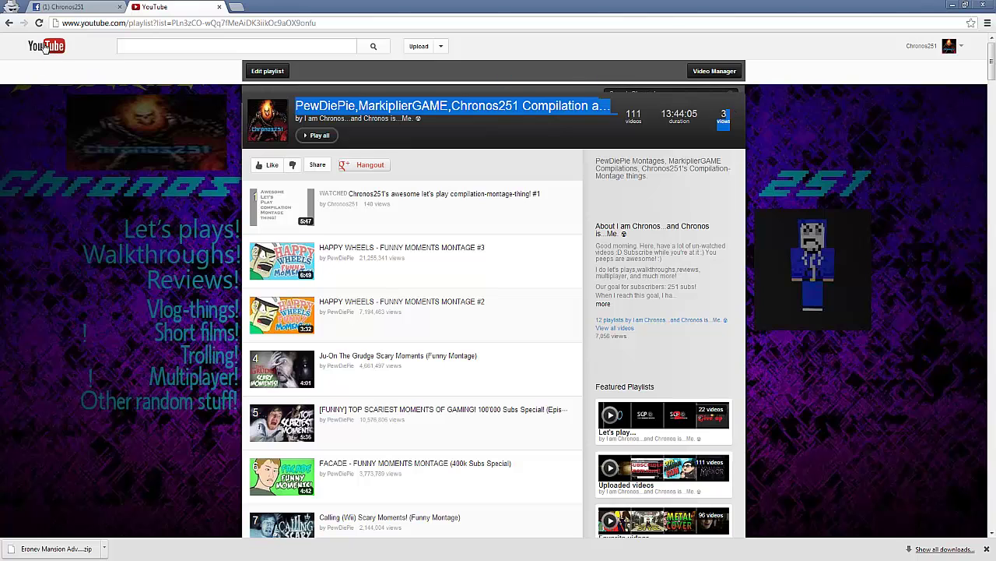
Step: Return to the playlists list and open the Freakouts playlist
{"action": "left_click", "coordinate": [9, 23]}
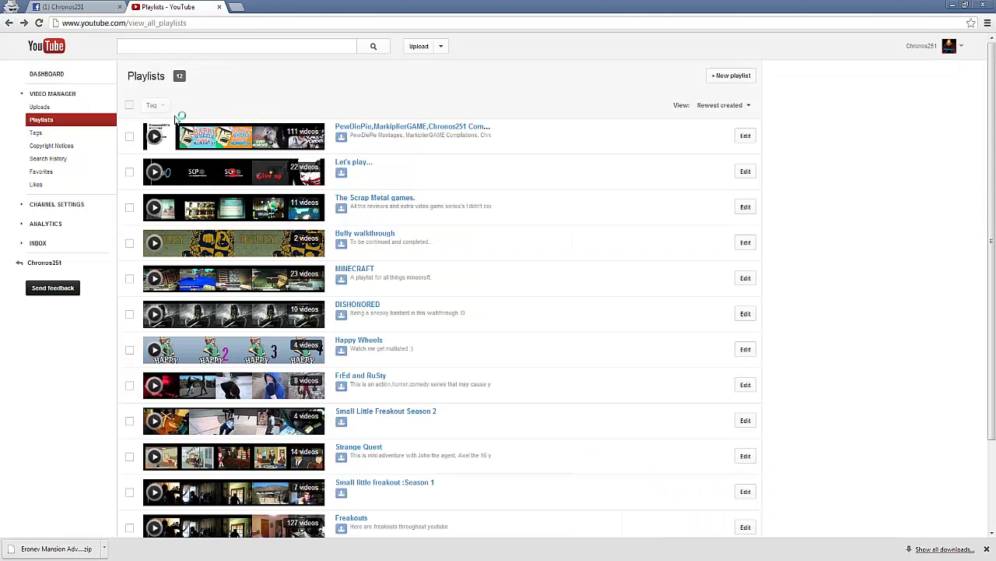
{"action": "scroll", "coordinate": [328, 387], "scroll_direction": "down", "scroll_amount": 3}
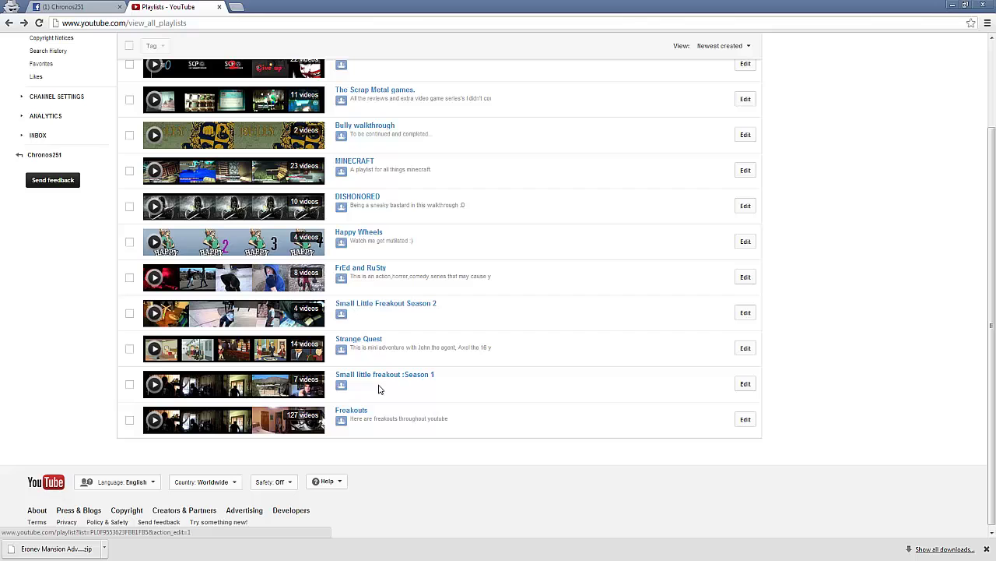
{"action": "left_click", "coordinate": [357, 411]}
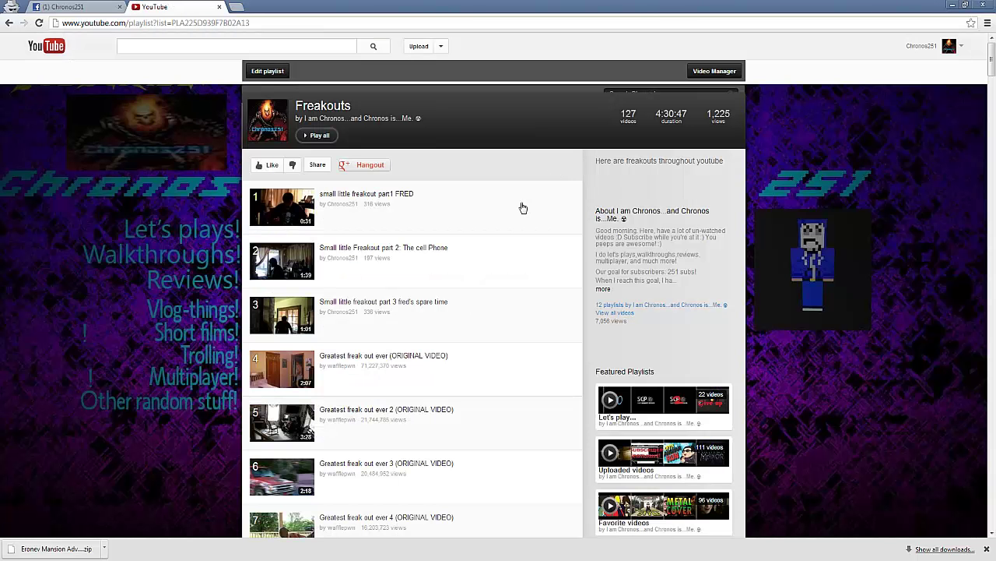
{"action": "left_click_drag", "start_coordinate": [732, 114], "coordinate": [713, 114]}
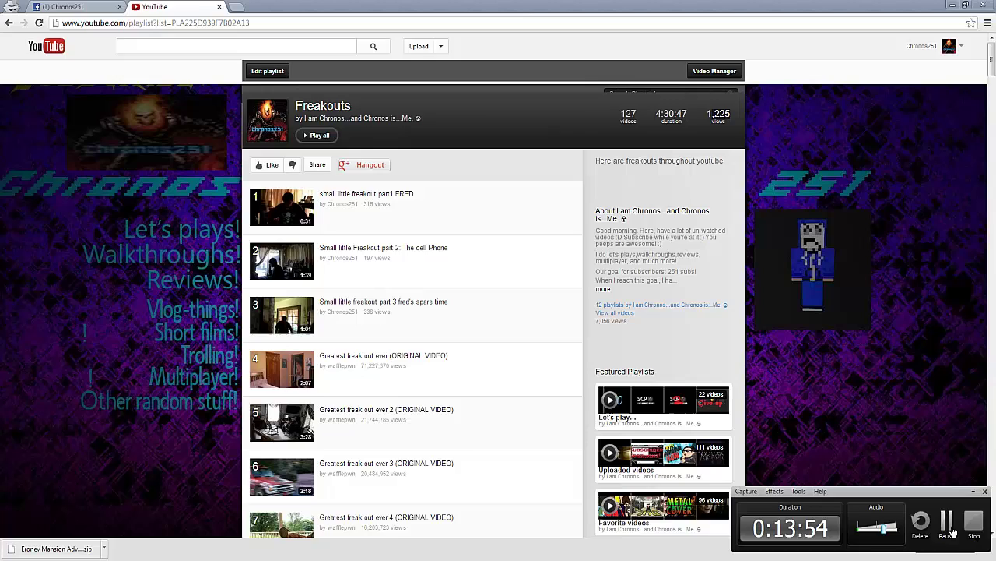
Step: Go back to the channel home page with Let's play: One Late Night featured
{"action": "left_click", "coordinate": [679, 473]}
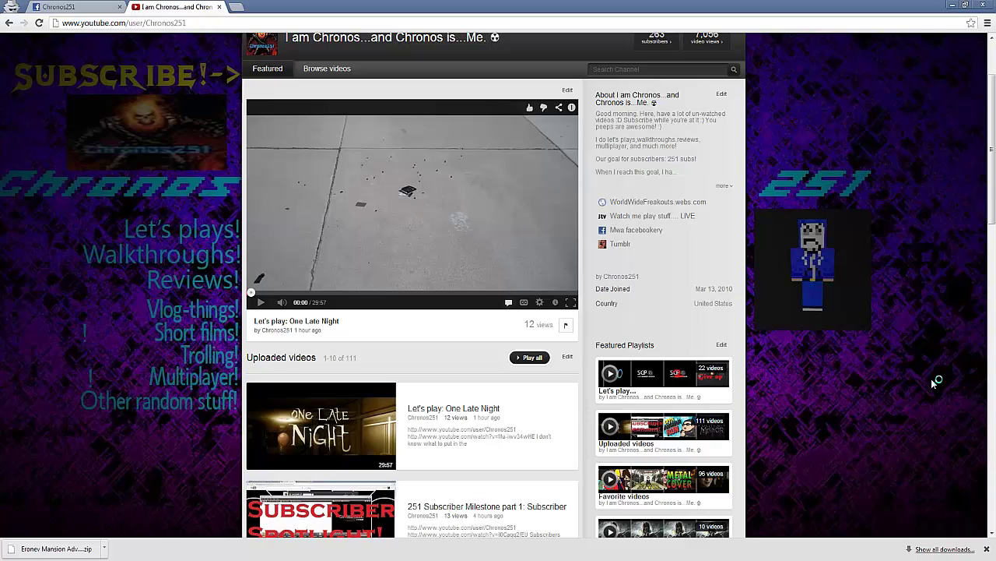
{"action": "scroll", "coordinate": [908, 329], "scroll_direction": "down", "scroll_amount": 2}
{"action": "scroll", "coordinate": [849, 354], "scroll_direction": "up", "scroll_amount": 4}
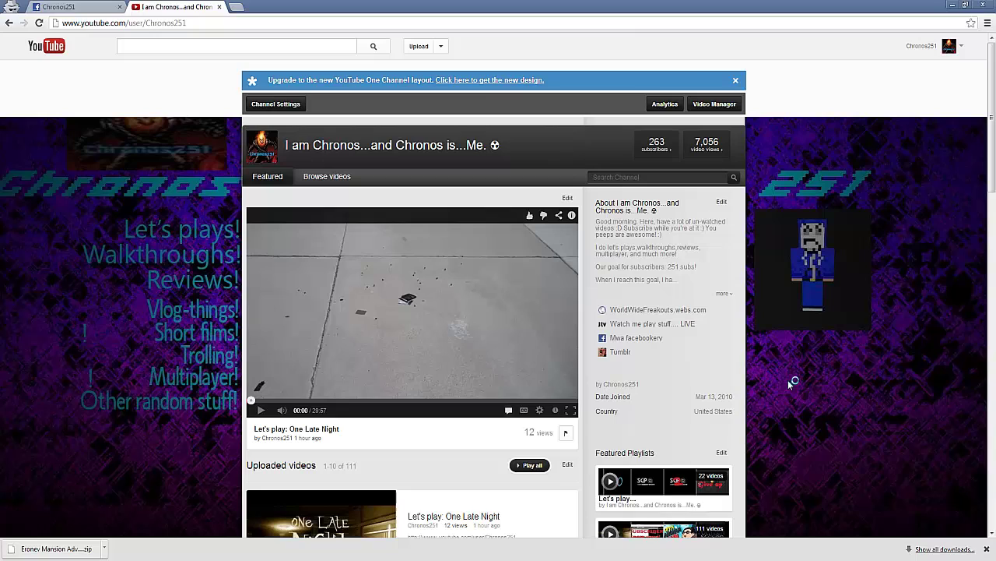